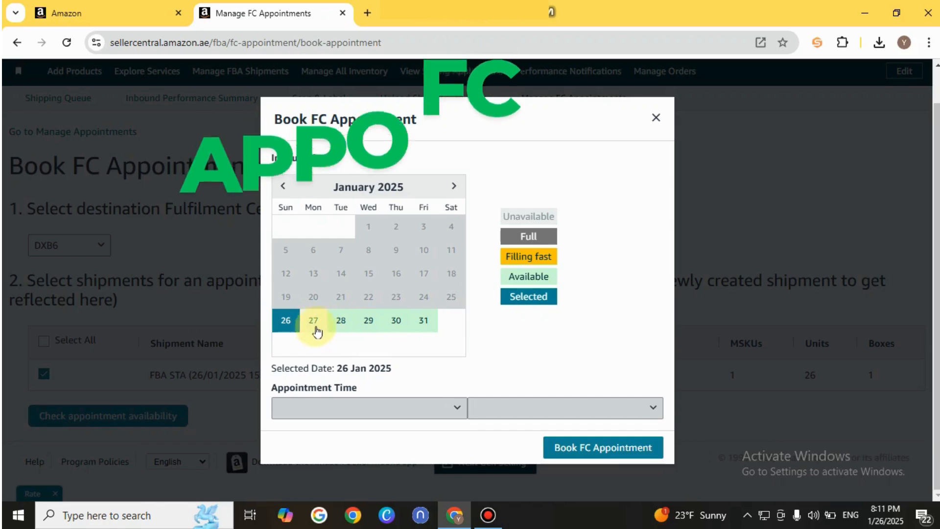
{"action": "left_click", "coordinate": [292, 325]}
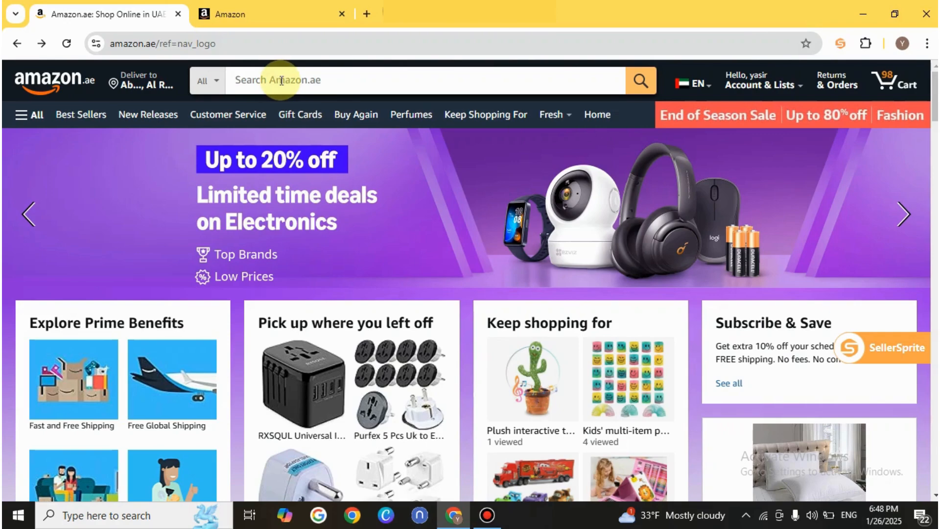
Search Amazon.ae for "toys" across all departments
{"action": "left_click", "coordinate": [280, 80]}
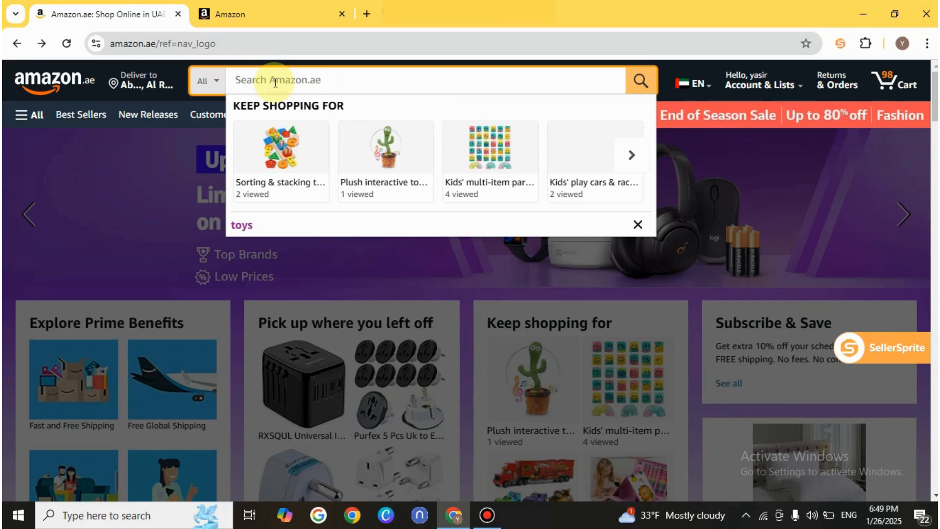
{"action": "type", "text": "toys"}
{"action": "left_click", "coordinate": [641, 84]}
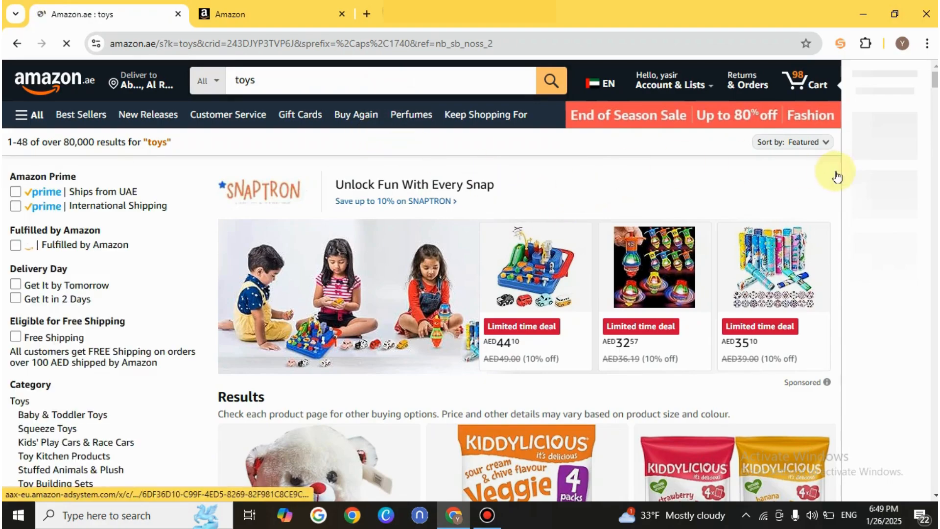
Find the pink YLL Kids Karaoke Machine in the toy results and open its product page in a new tab
{"action": "left_click_drag", "start_coordinate": [936, 77], "coordinate": [936, 149]}
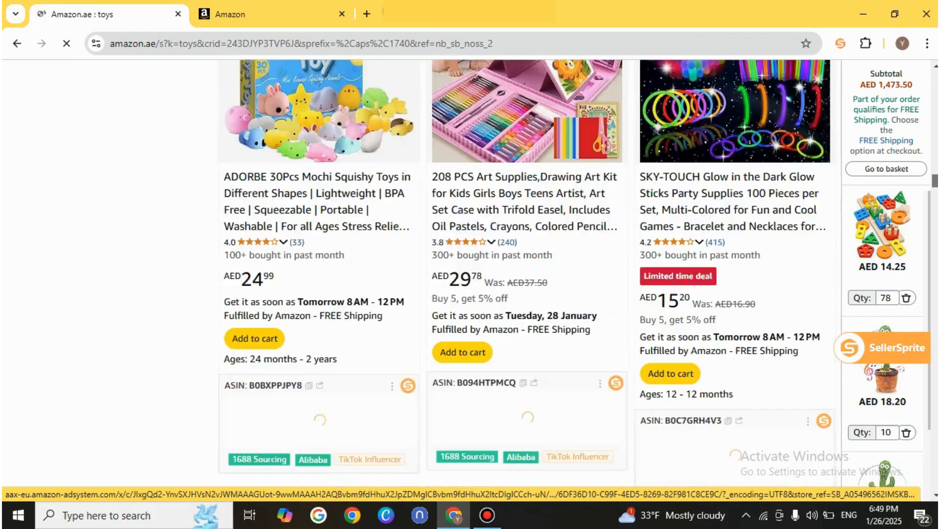
{"action": "left_click_drag", "start_coordinate": [935, 181], "coordinate": [935, 335]}
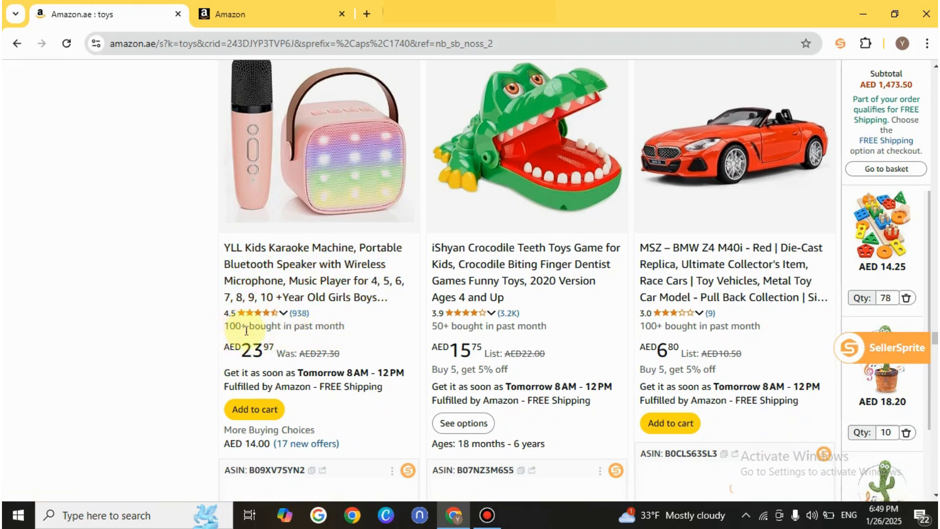
{"action": "right_click", "coordinate": [286, 155]}
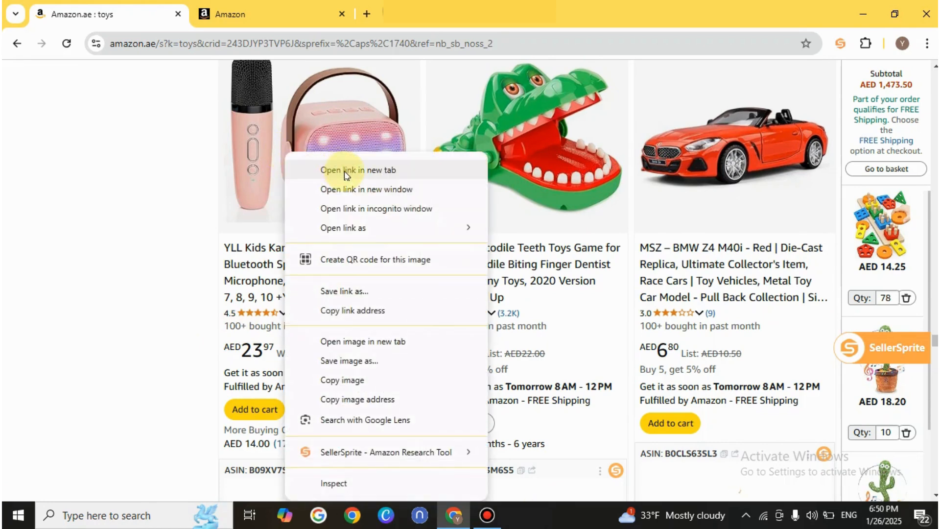
{"action": "left_click", "coordinate": [345, 170]}
{"action": "left_click", "coordinate": [258, 15]}
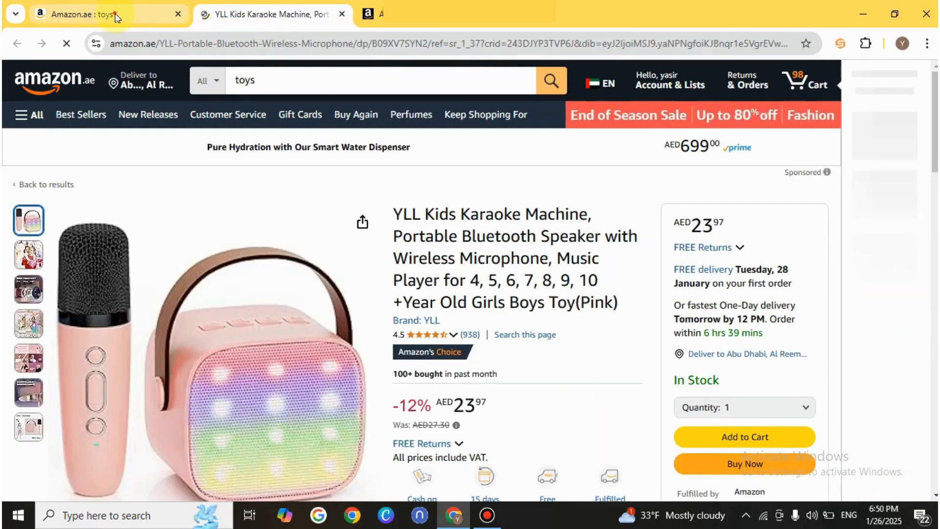
{"action": "left_click", "coordinate": [144, 15]}
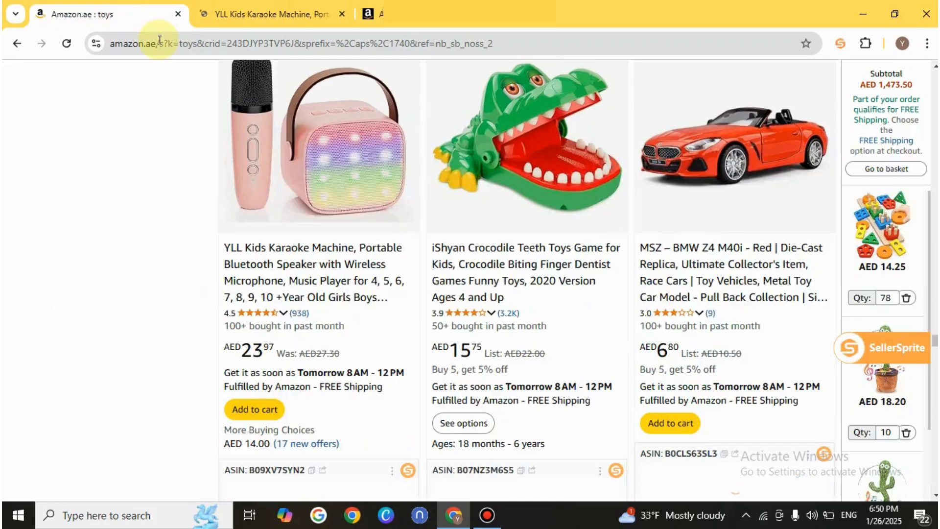
{"action": "left_click", "coordinate": [285, 22]}
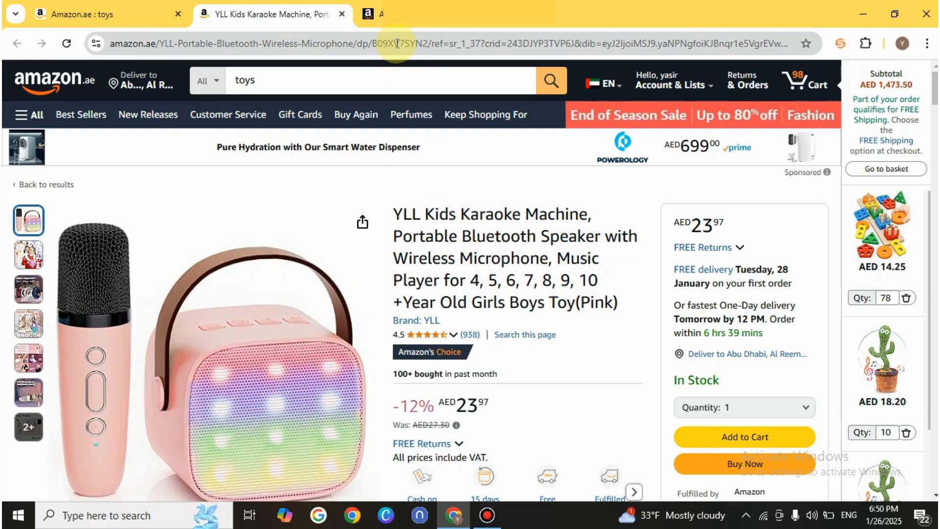
Locate the karaoke machine's ASIN in the page address and copy it from the product details
{"action": "left_click", "coordinate": [397, 44]}
{"action": "left_click", "coordinate": [397, 44]}
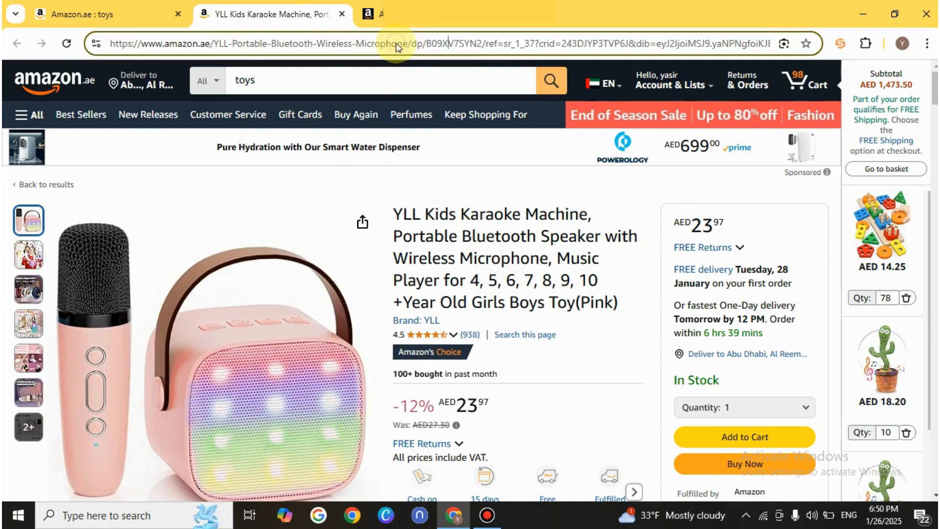
{"action": "double_click", "coordinate": [436, 44]}
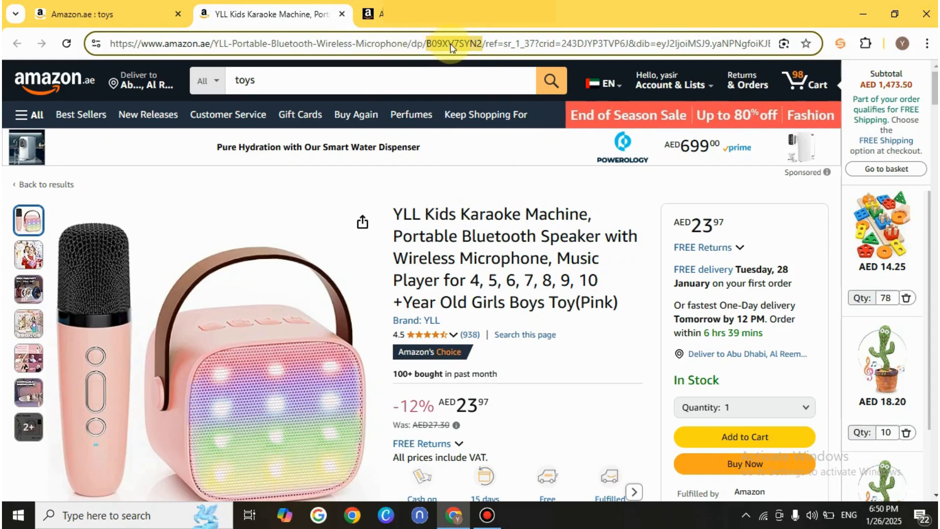
{"action": "mouse_move", "coordinate": [936, 96]}
{"action": "left_mouse_down"}
{"action": "mouse_move", "coordinate": [937, 114]}
{"action": "mouse_move", "coordinate": [935, 97]}
{"action": "left_mouse_up"}
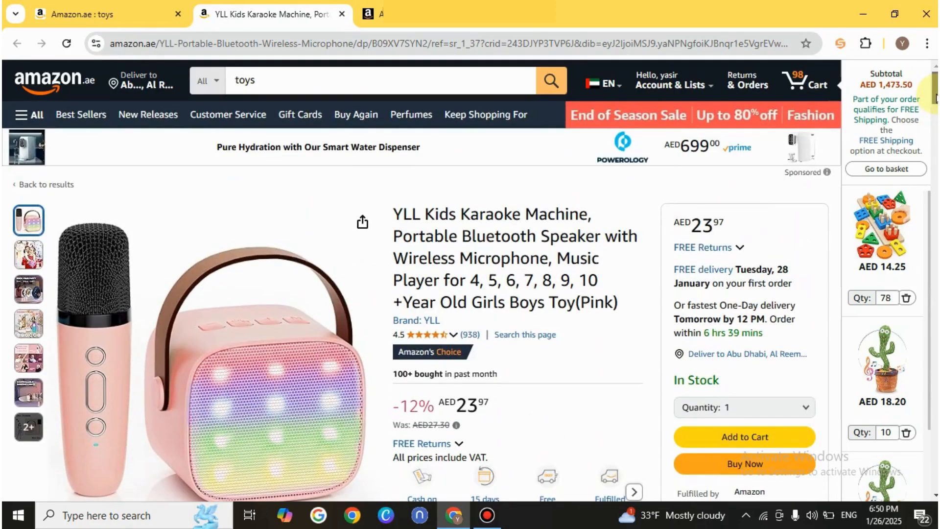
{"action": "left_click_drag", "start_coordinate": [936, 100], "coordinate": [935, 197]}
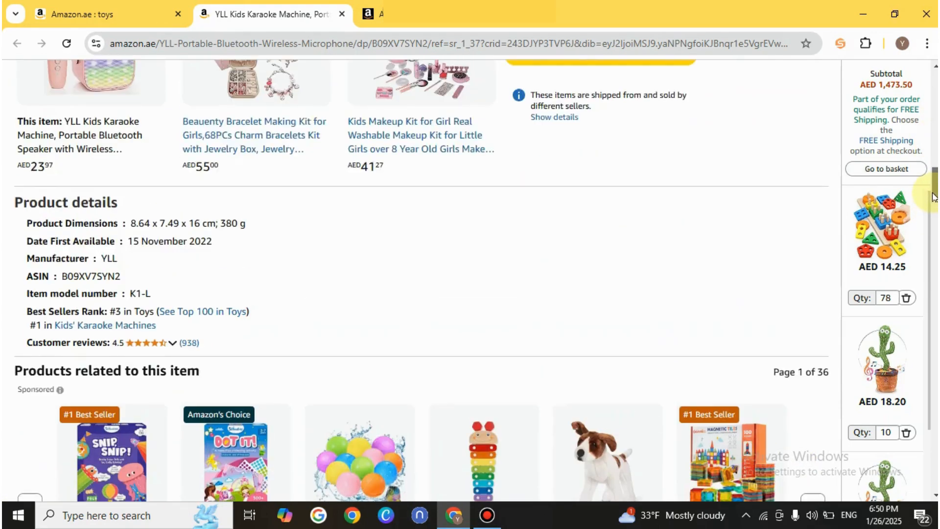
{"action": "double_click", "coordinate": [79, 277]}
{"action": "right_click", "coordinate": [78, 277]}
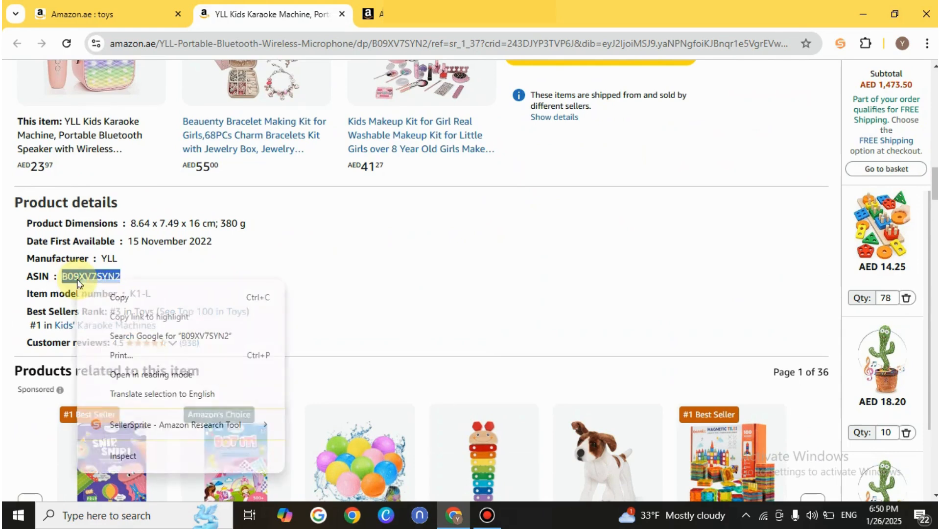
{"action": "left_click", "coordinate": [117, 296]}
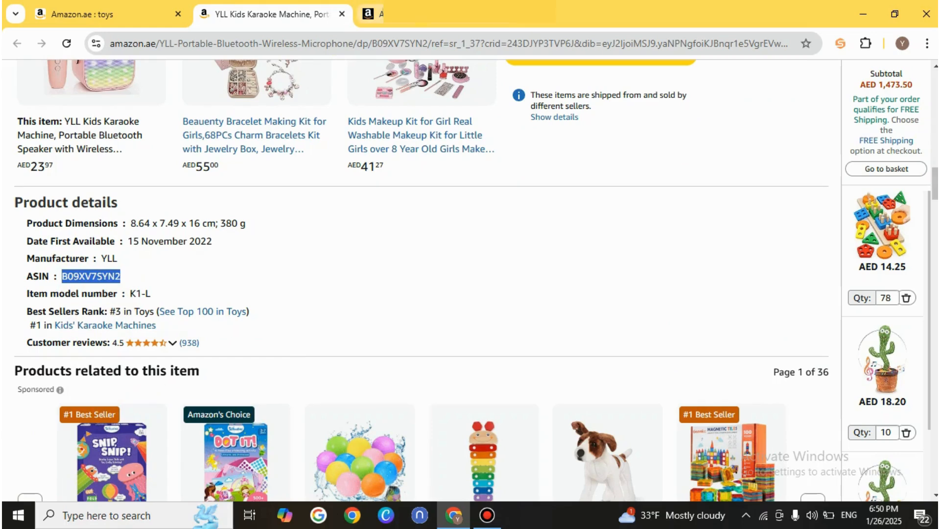
Switch to Amazon Seller Central and open the Add Products page from the catalog options
{"action": "left_click", "coordinate": [372, 13]}
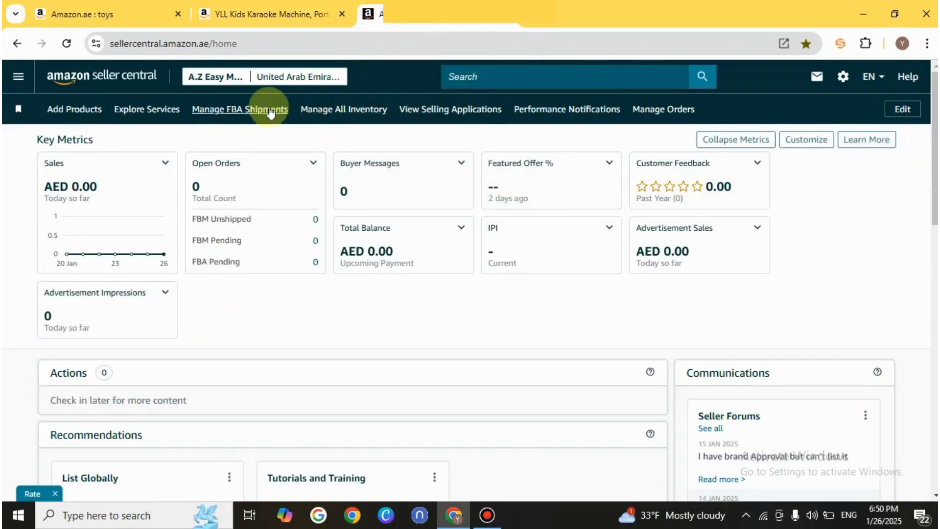
{"action": "left_click", "coordinate": [20, 77]}
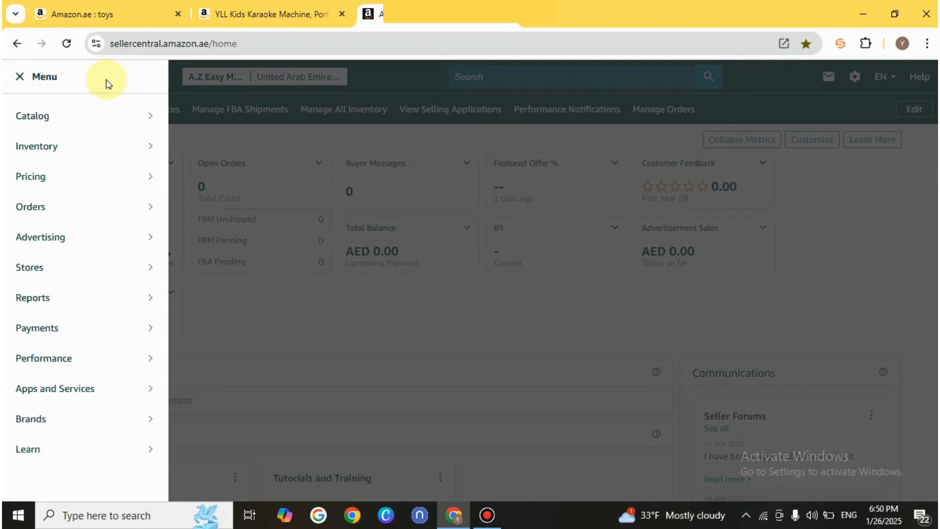
{"action": "mouse_move", "coordinate": [40, 125]}
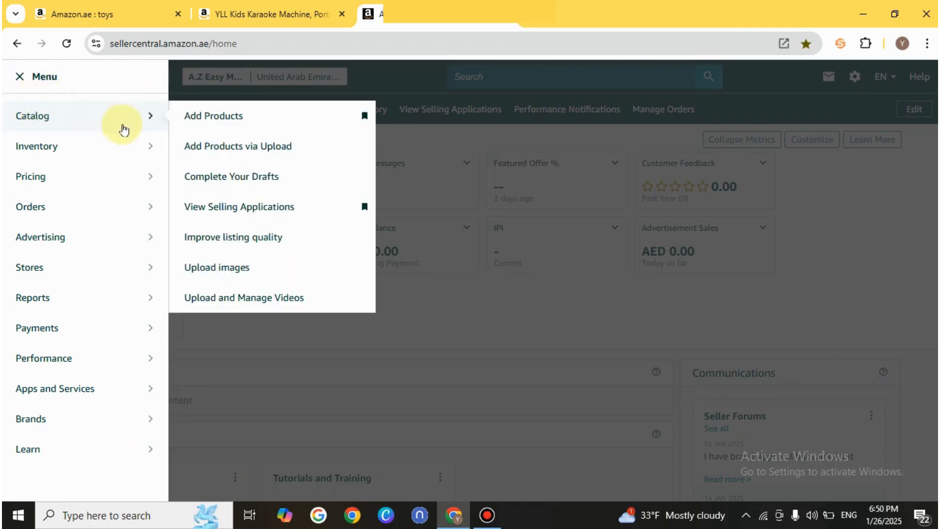
{"action": "left_click", "coordinate": [204, 123]}
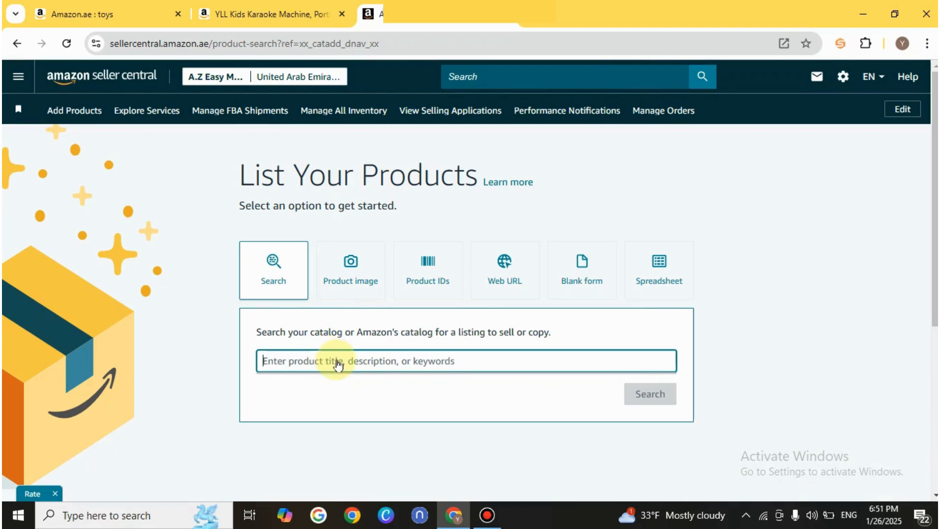
Search the Amazon catalog for the copied ASIN B09XV7SYN2
{"action": "left_click", "coordinate": [336, 362]}
{"action": "key", "text": "ctrl+v"}
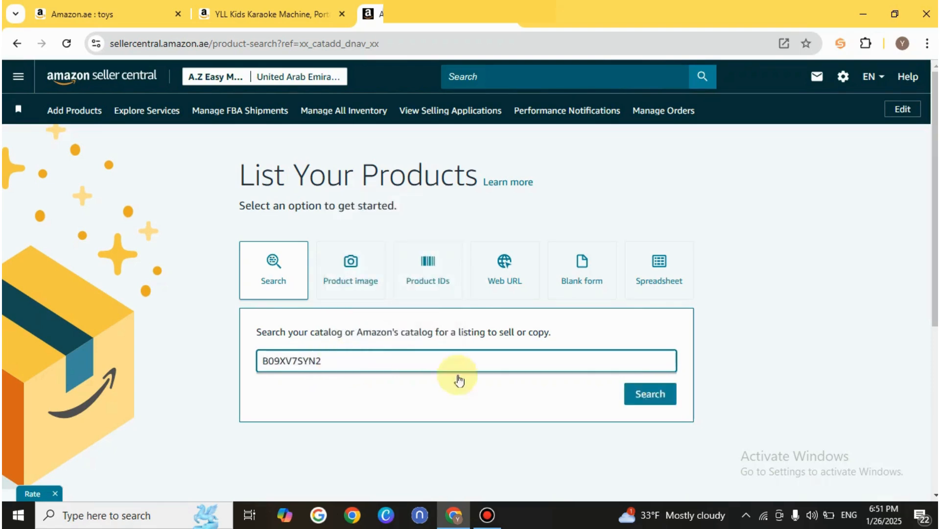
{"action": "left_click", "coordinate": [649, 395]}
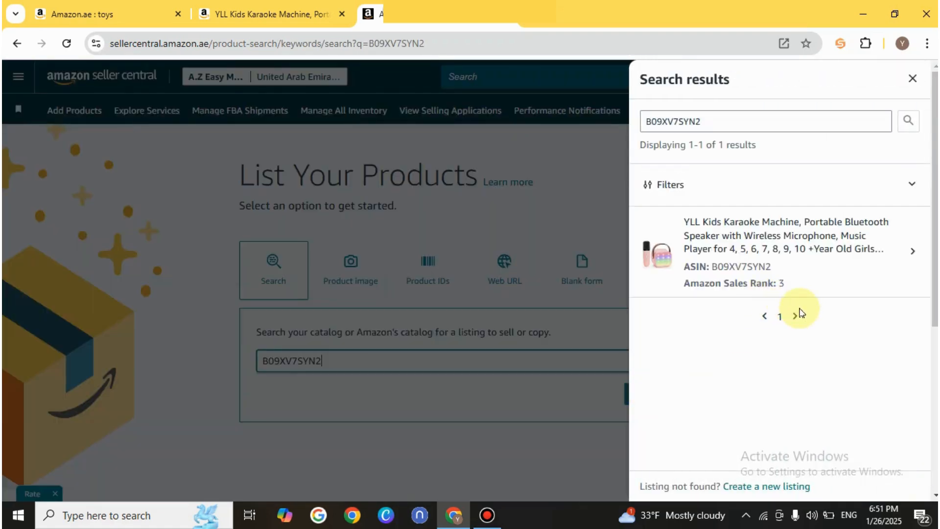
Choose the YLL karaoke machine from the results, set its condition to New, and start selling this product
{"action": "left_click", "coordinate": [788, 251]}
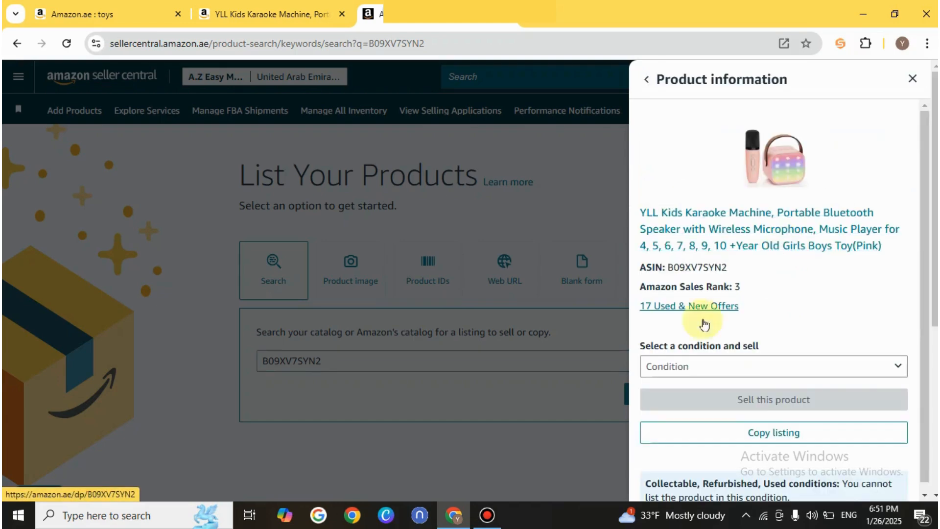
{"action": "left_click", "coordinate": [675, 370]}
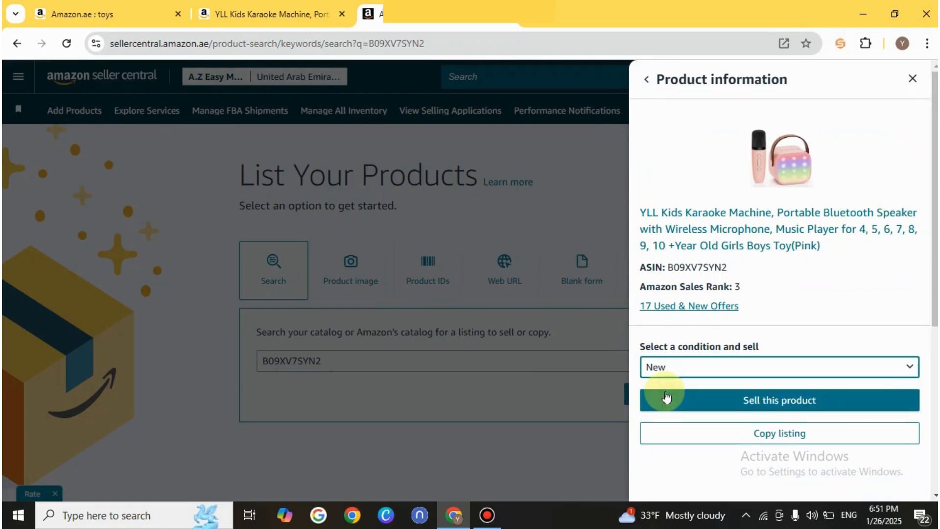
{"action": "left_click", "coordinate": [772, 401]}
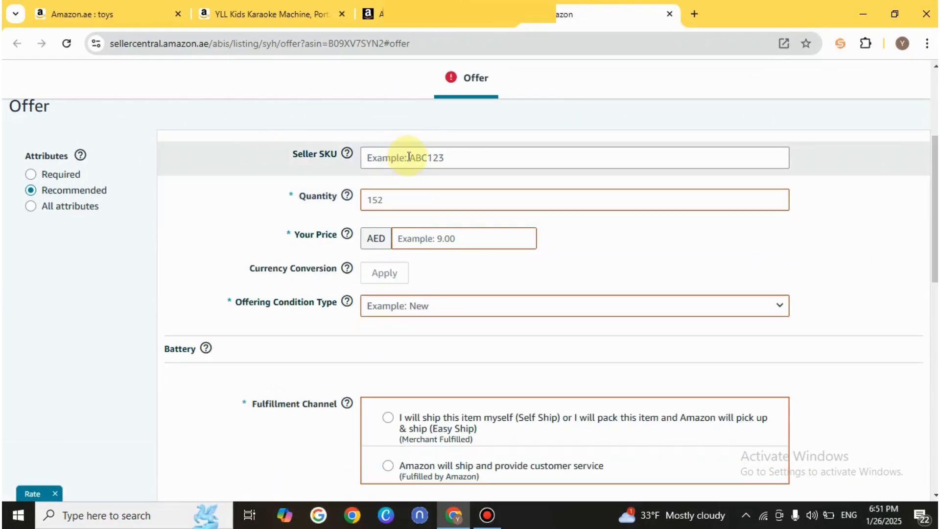
Enter TYU87 as the seller SKU and set the offer quantity to 26
{"action": "left_click", "coordinate": [409, 157]}
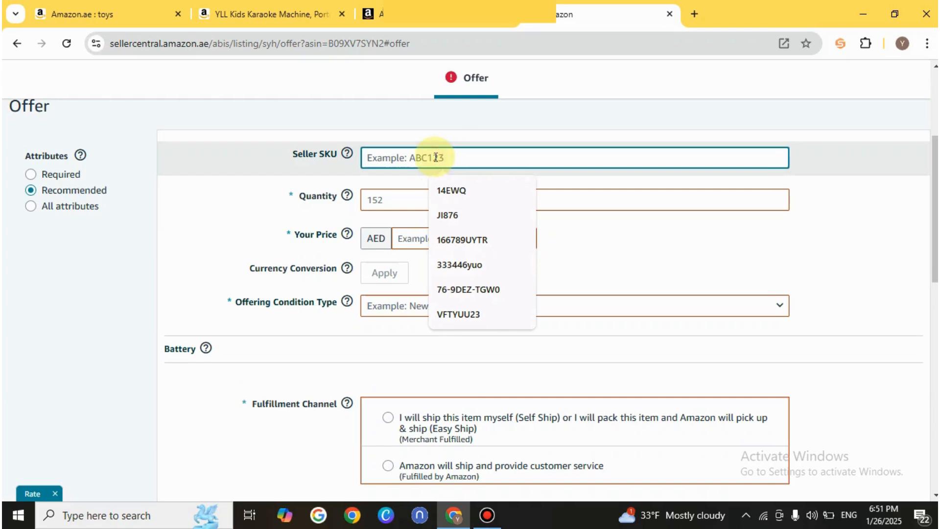
{"action": "type", "text": "TYU87"}
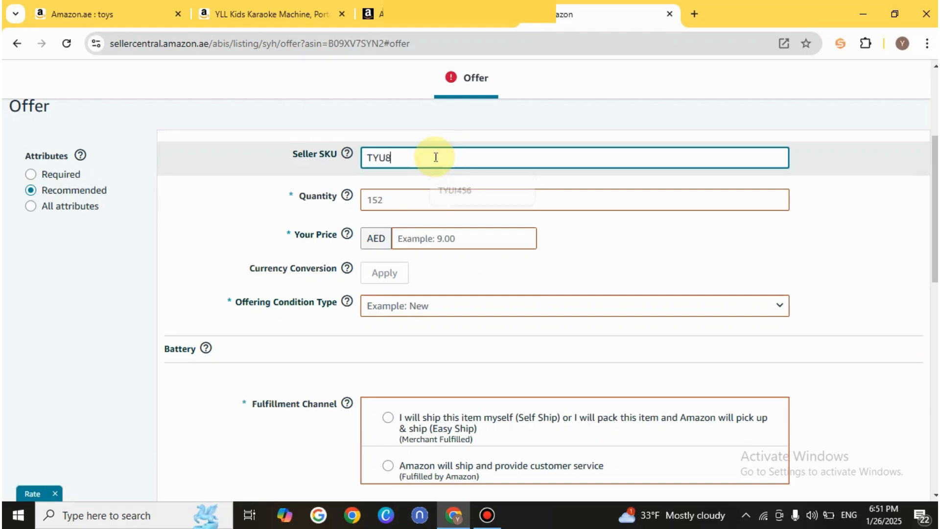
{"action": "left_click", "coordinate": [387, 199]}
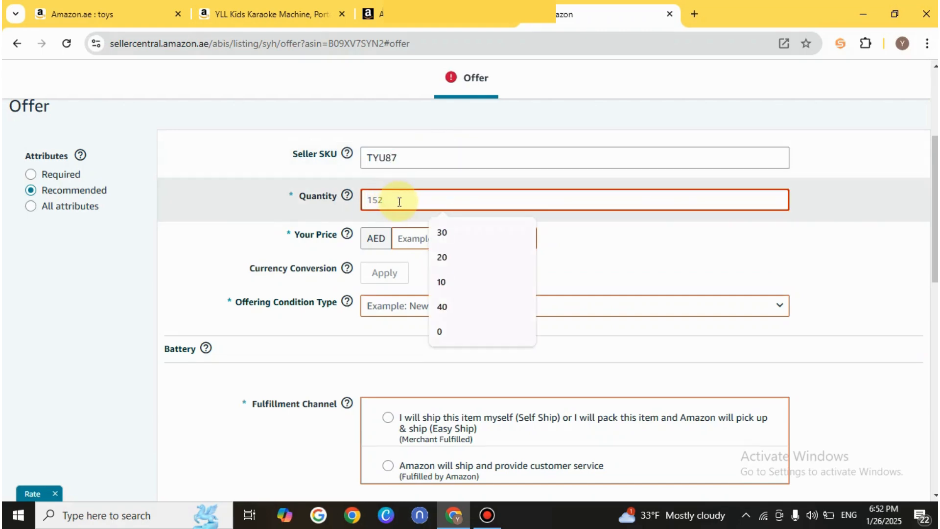
{"action": "type", "text": "2"}
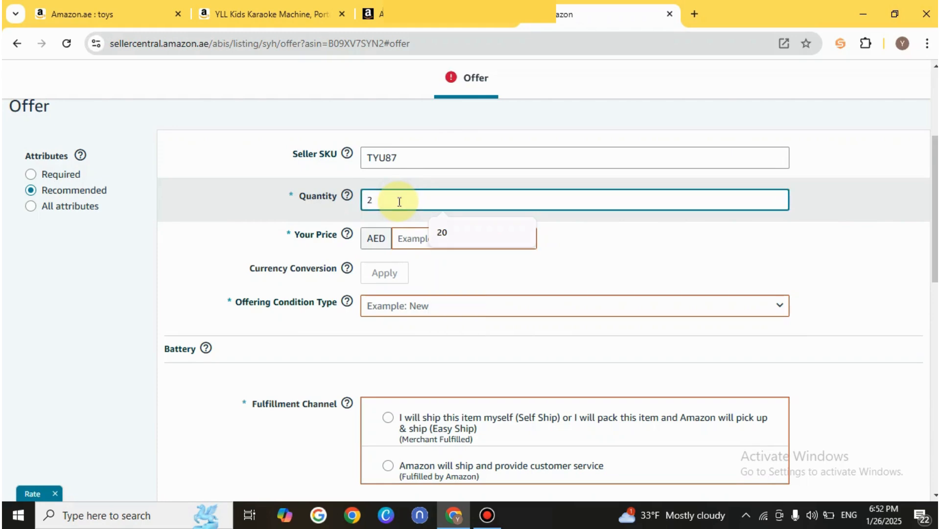
{"action": "type", "text": "6"}
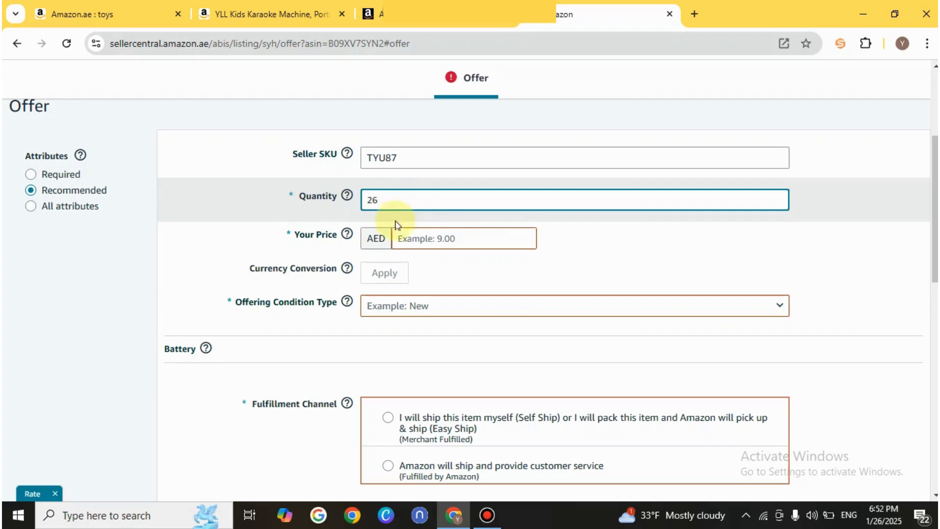
Check the karaoke machine's current price on its Amazon.ae product page and return to the Seller Central offer form
{"action": "left_click", "coordinate": [426, 237]}
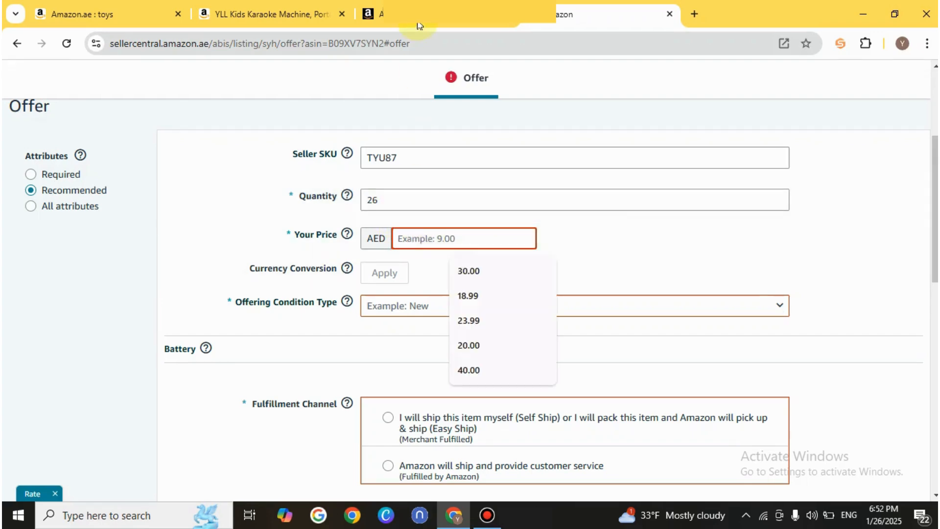
{"action": "left_click", "coordinate": [417, 22]}
{"action": "left_click", "coordinate": [291, 14]}
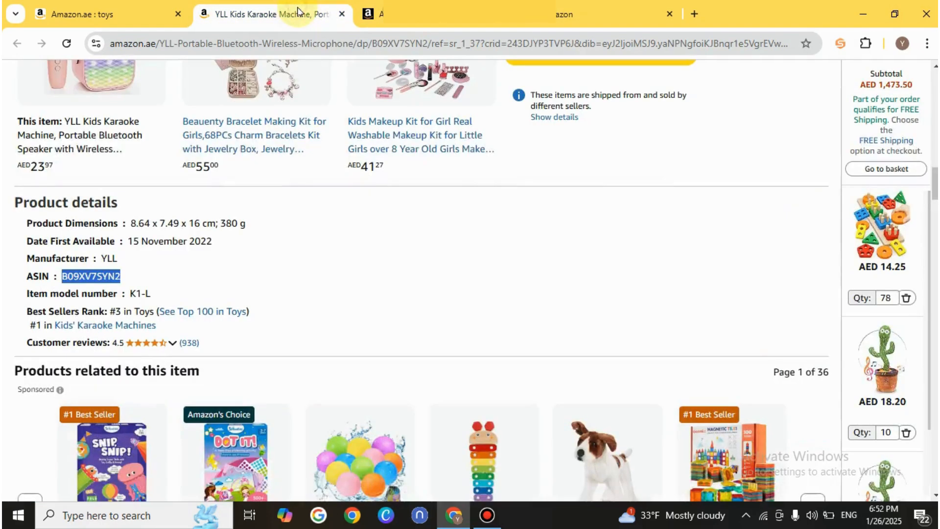
{"action": "left_click_drag", "start_coordinate": [935, 185], "coordinate": [935, 88]}
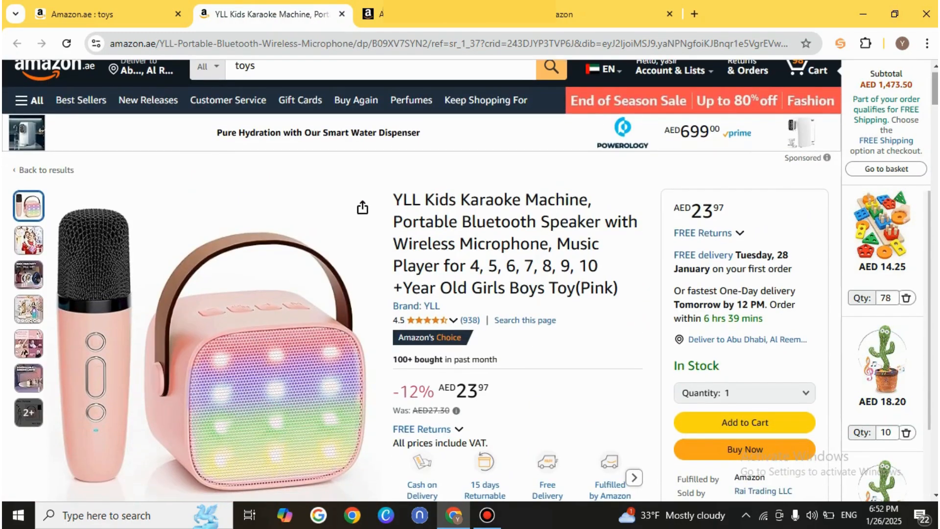
{"action": "left_click", "coordinate": [379, 14]}
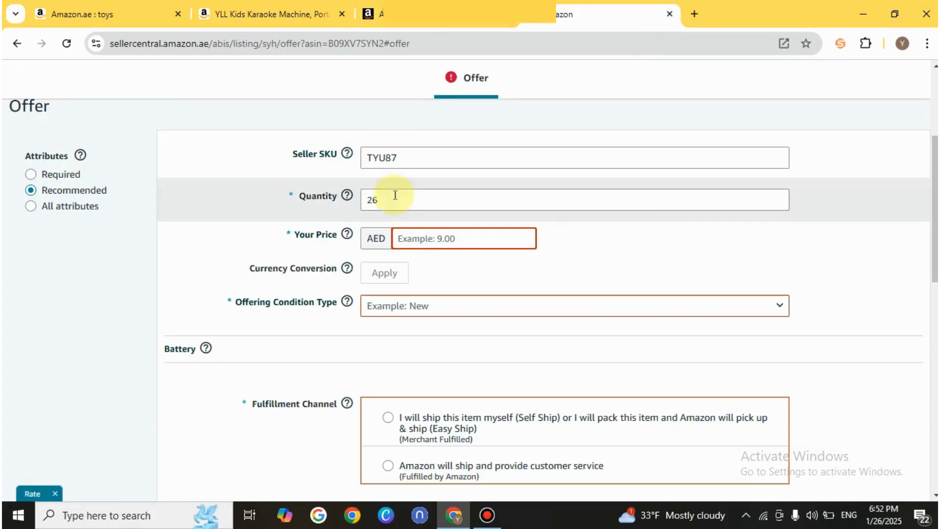
Set the offer price to AED 23.99 and the offering condition type to New
{"action": "left_click", "coordinate": [415, 232]}
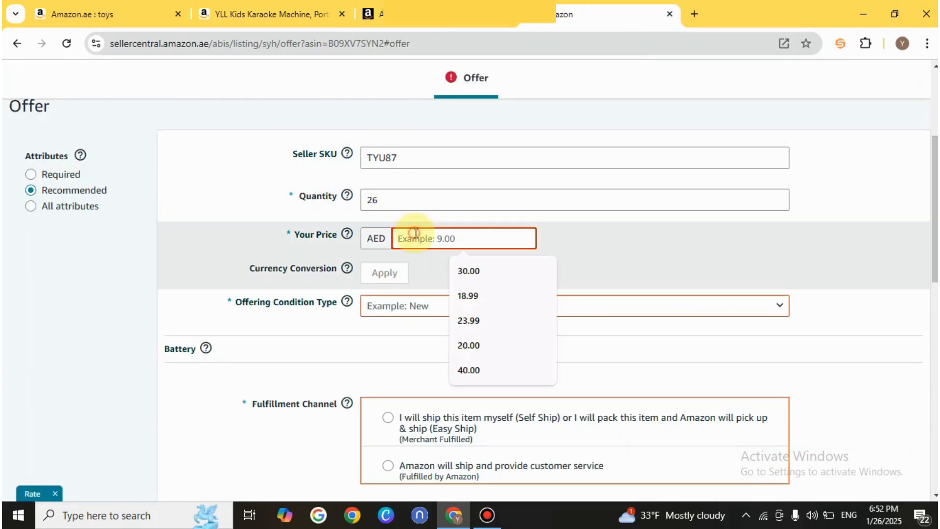
{"action": "type", "text": "23"}
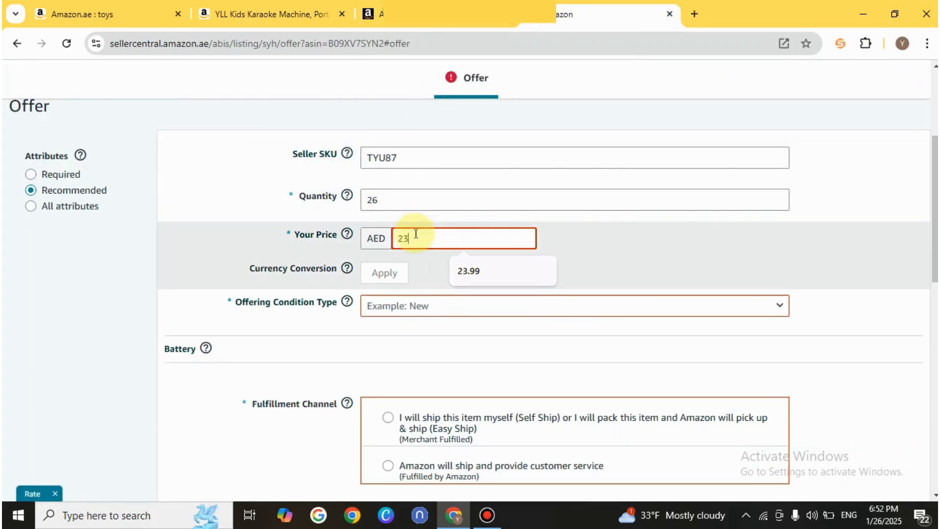
{"action": "type", "text": ".99"}
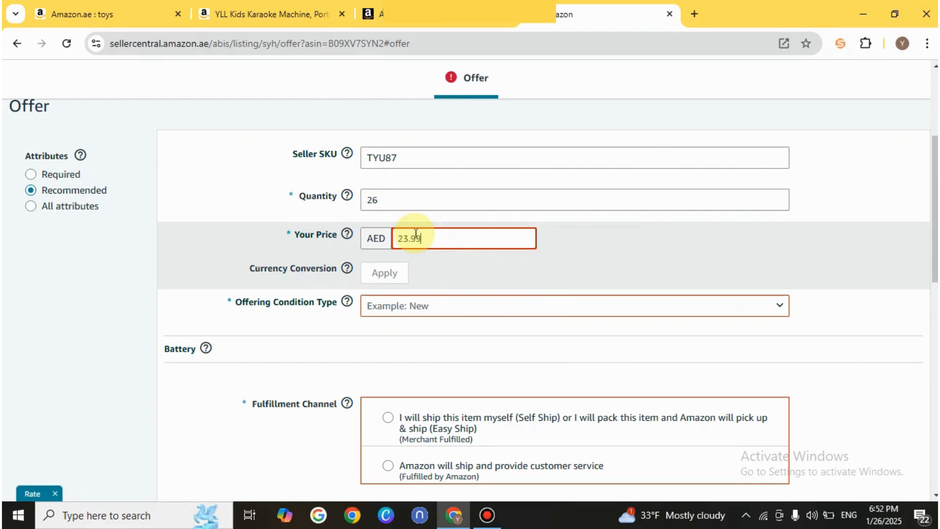
{"action": "left_click", "coordinate": [436, 301]}
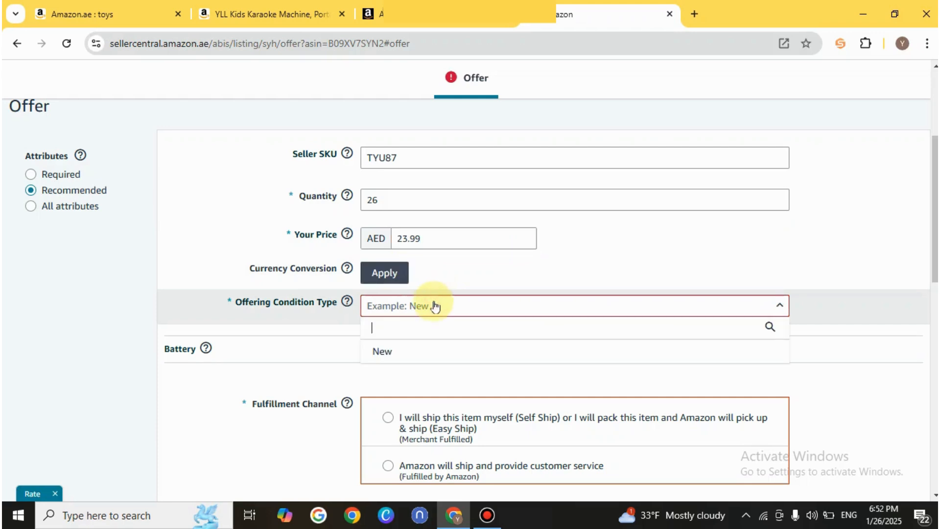
{"action": "left_click", "coordinate": [401, 352]}
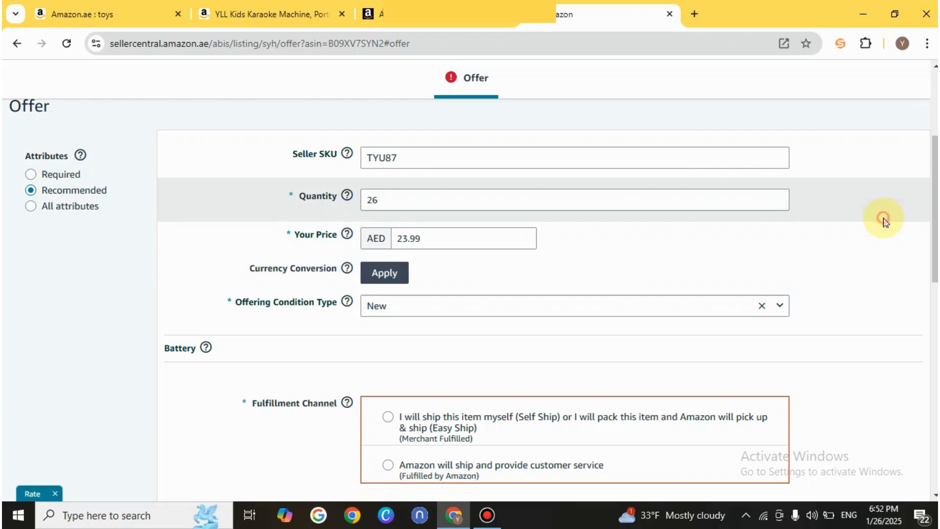
Choose Fulfilled by Amazon as the fulfillment channel, then save and finish the listing
{"action": "left_click_drag", "start_coordinate": [934, 232], "coordinate": [934, 254]}
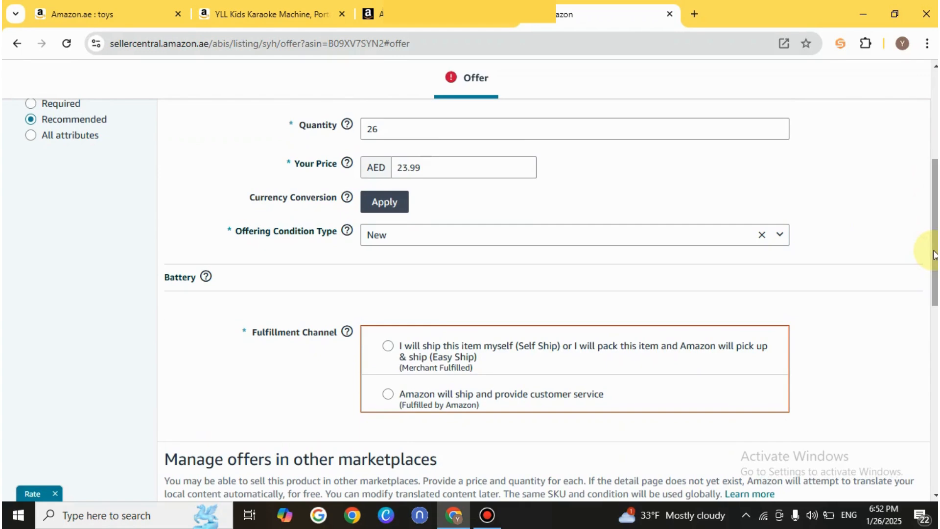
{"action": "mouse_move", "coordinate": [935, 254]}
{"action": "left_mouse_down"}
{"action": "mouse_move", "coordinate": [933, 269]}
{"action": "mouse_move", "coordinate": [923, 263]}
{"action": "left_mouse_up"}
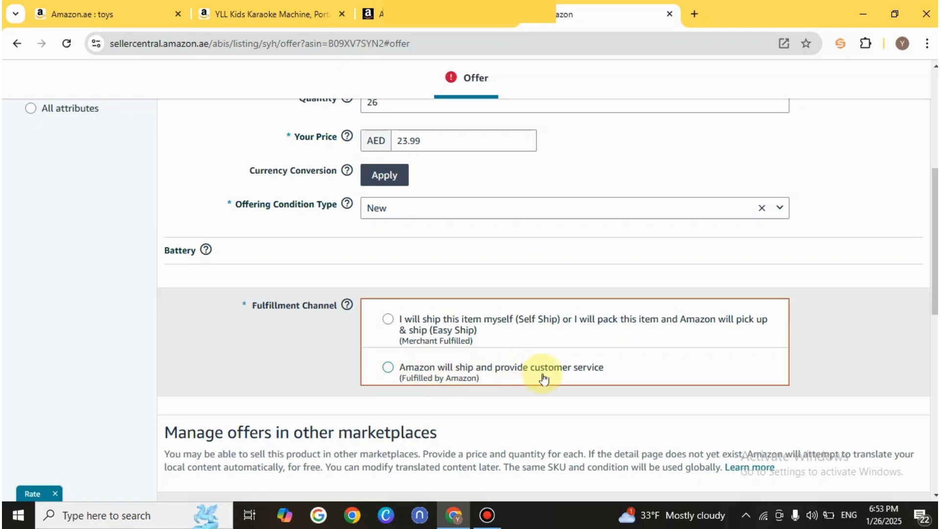
{"action": "left_click", "coordinate": [388, 372]}
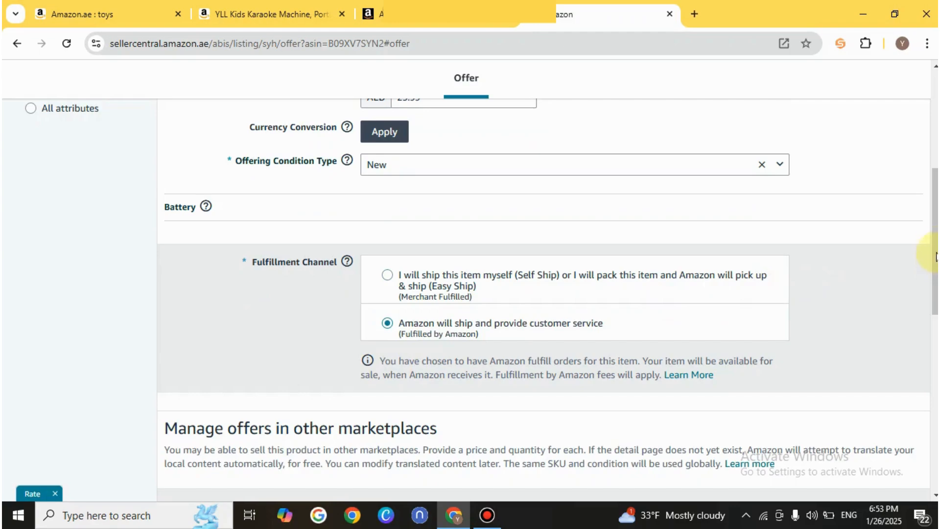
{"action": "left_click_drag", "start_coordinate": [934, 243], "coordinate": [933, 412]}
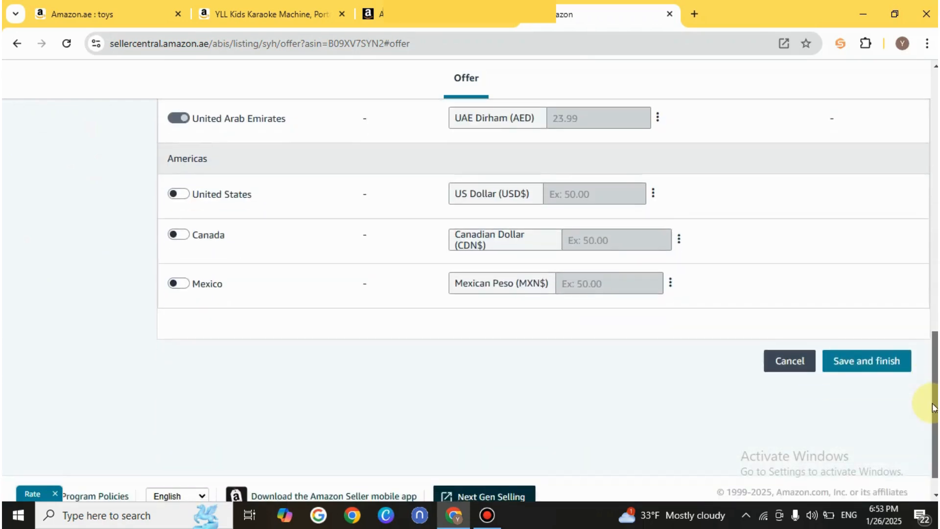
{"action": "left_click", "coordinate": [872, 369]}
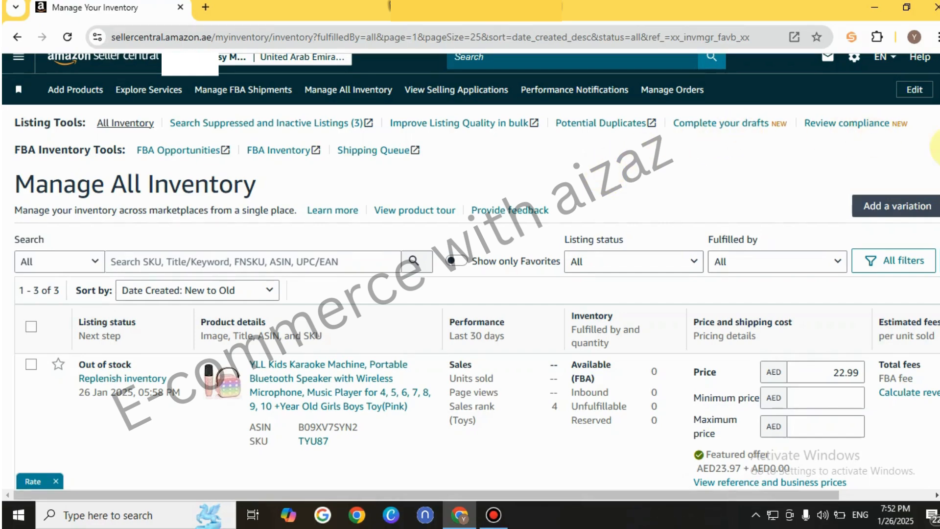
Open Manage FBA Shipments from the inventory options and go to the Send to Amazon workflow
{"action": "scroll", "coordinate": [470, 272], "scroll_direction": "down", "scroll_amount": 2}
{"action": "scroll", "coordinate": [470, 272], "scroll_direction": "up", "scroll_amount": 3}
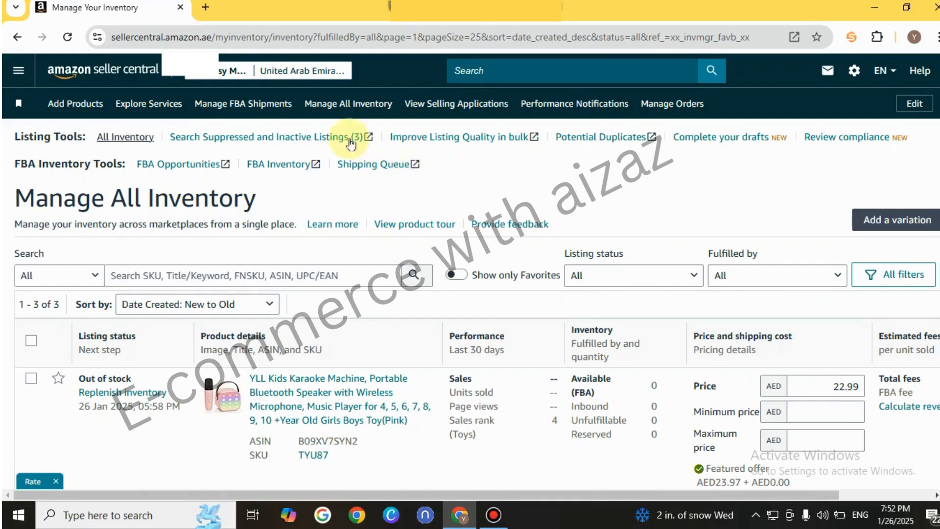
{"action": "left_click", "coordinate": [19, 73]}
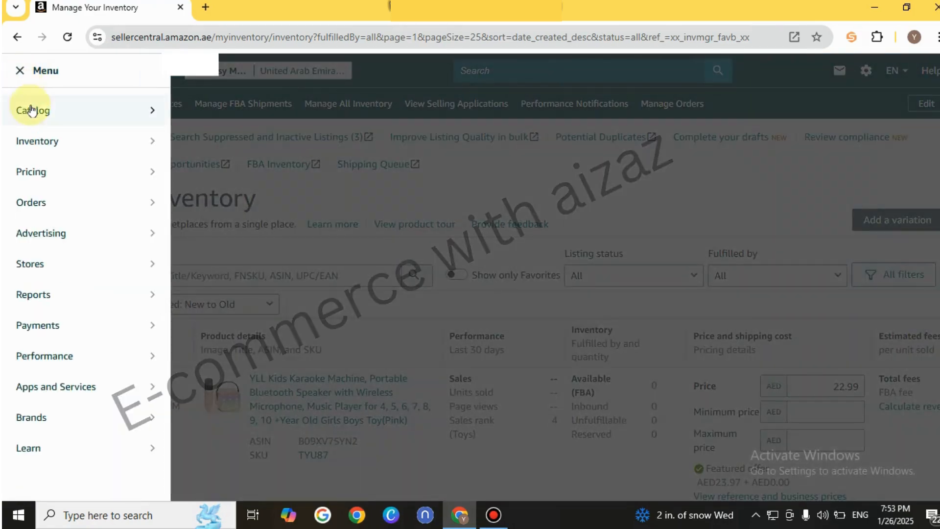
{"action": "mouse_move", "coordinate": [60, 117]}
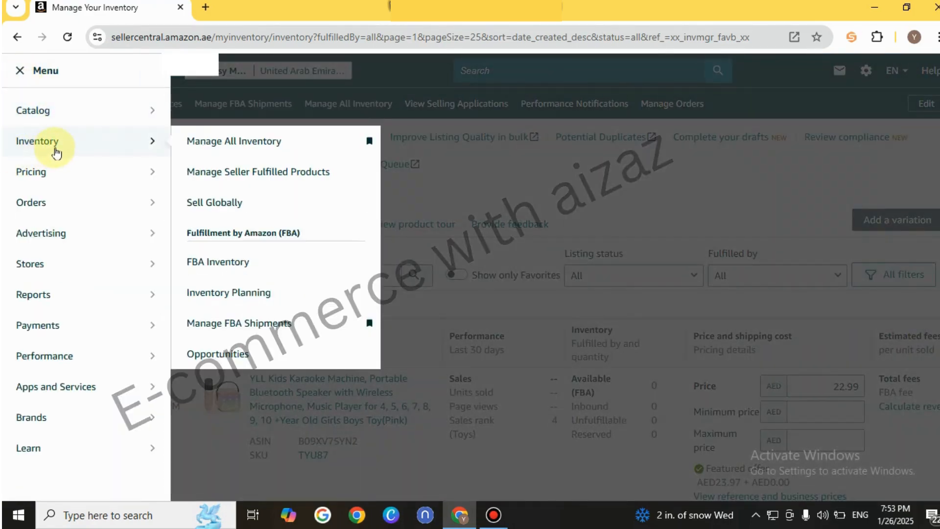
{"action": "mouse_move", "coordinate": [74, 155]}
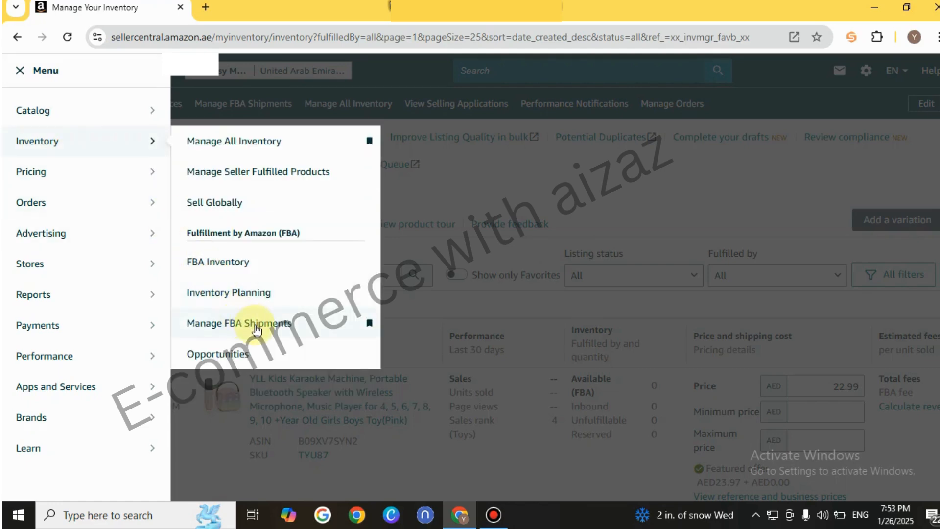
{"action": "left_click", "coordinate": [255, 326]}
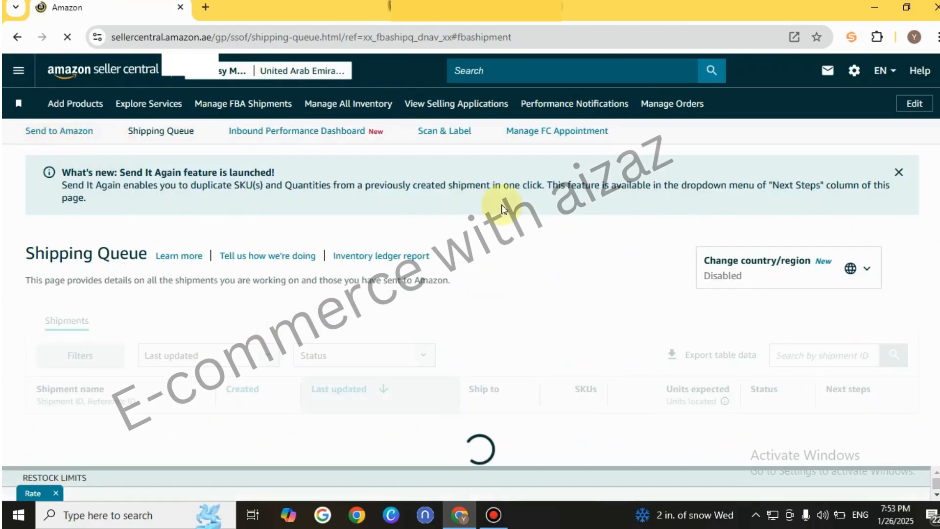
{"action": "left_click", "coordinate": [58, 132]}
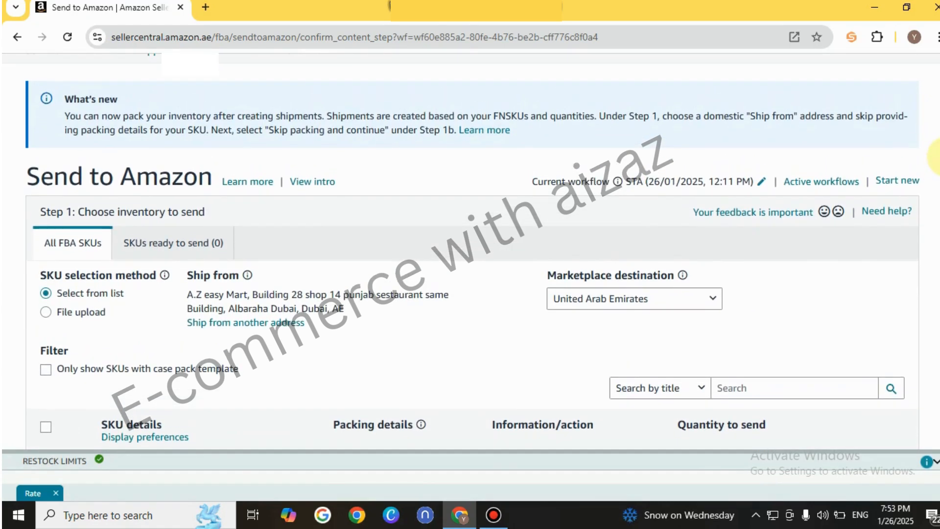
Review the country, name, address and contact fields for adding a new ship-from address, and close the form without saving
{"action": "scroll", "coordinate": [470, 245], "scroll_direction": "down", "scroll_amount": 5}
{"action": "scroll", "coordinate": [470, 245], "scroll_direction": "down", "scroll_amount": 5}
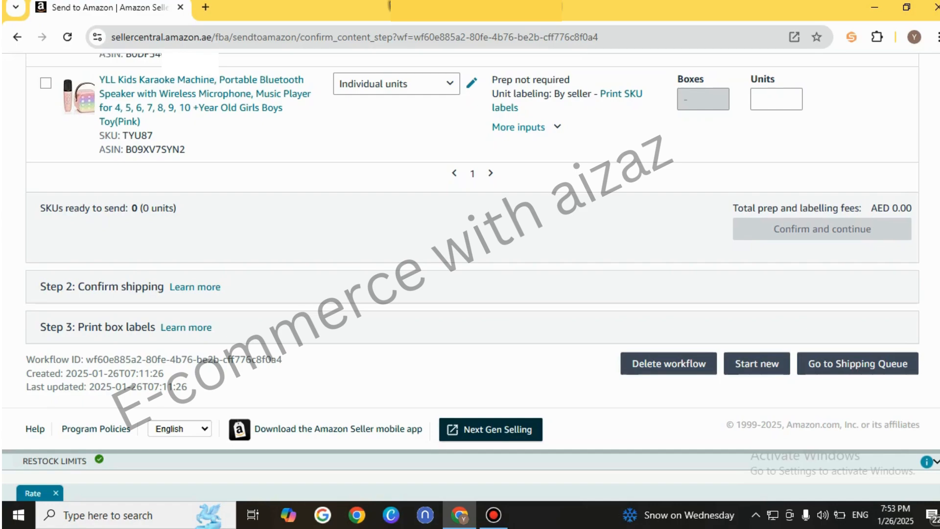
{"action": "scroll", "coordinate": [470, 244], "scroll_direction": "up", "scroll_amount": 2}
{"action": "scroll", "coordinate": [470, 245], "scroll_direction": "up", "scroll_amount": 10}
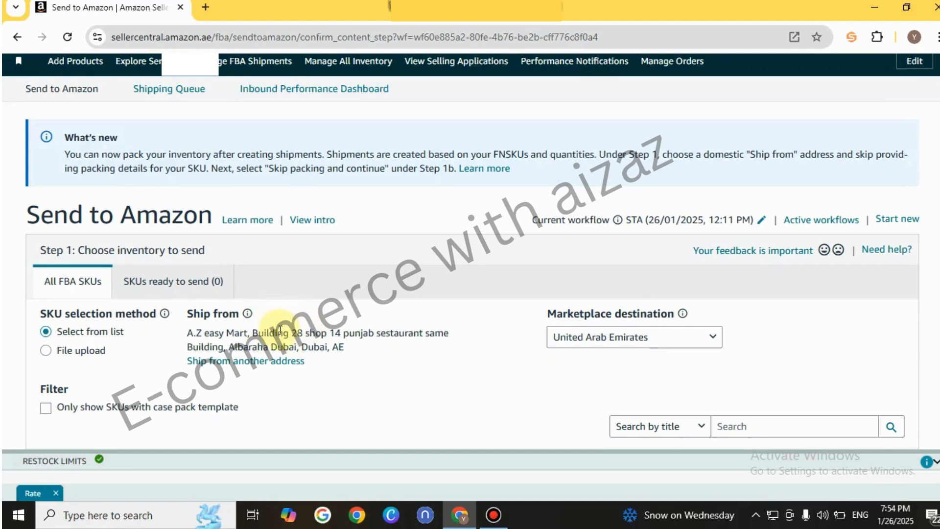
{"action": "left_click", "coordinate": [232, 366]}
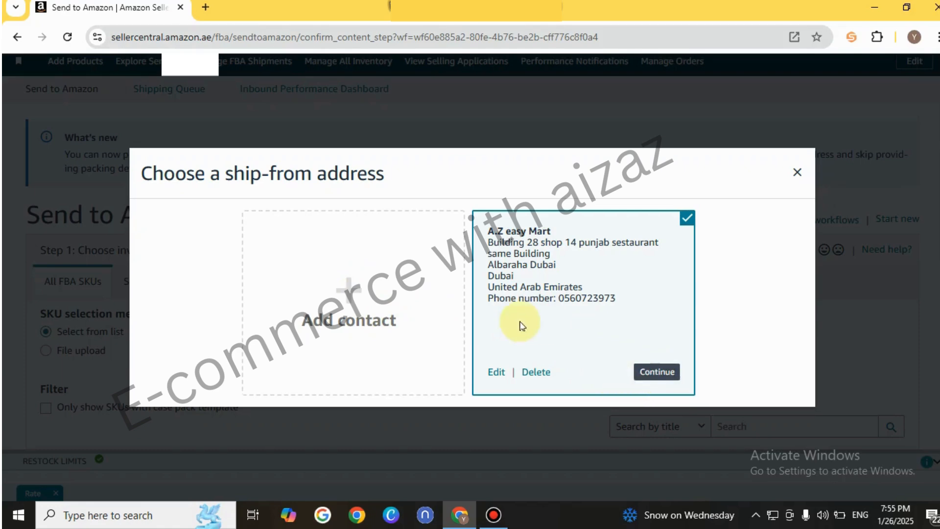
{"action": "left_click", "coordinate": [348, 293]}
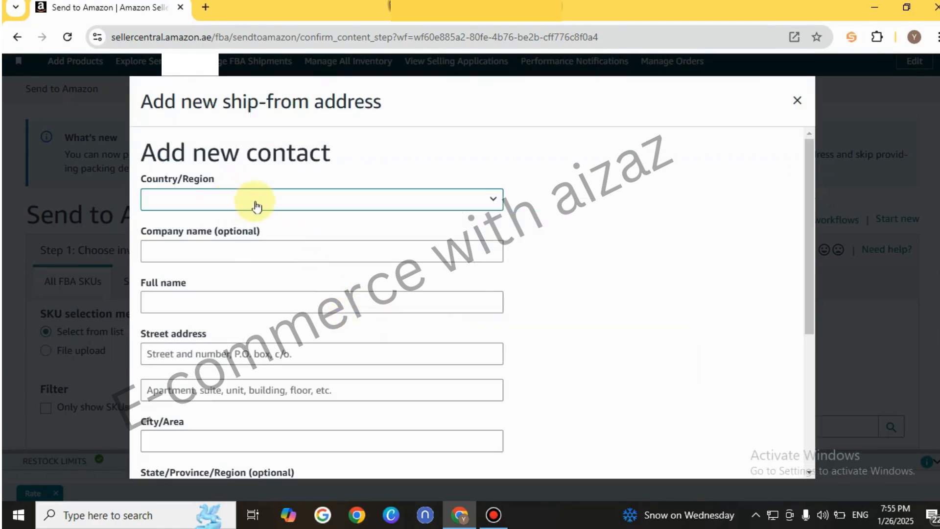
{"action": "left_click", "coordinate": [488, 203]}
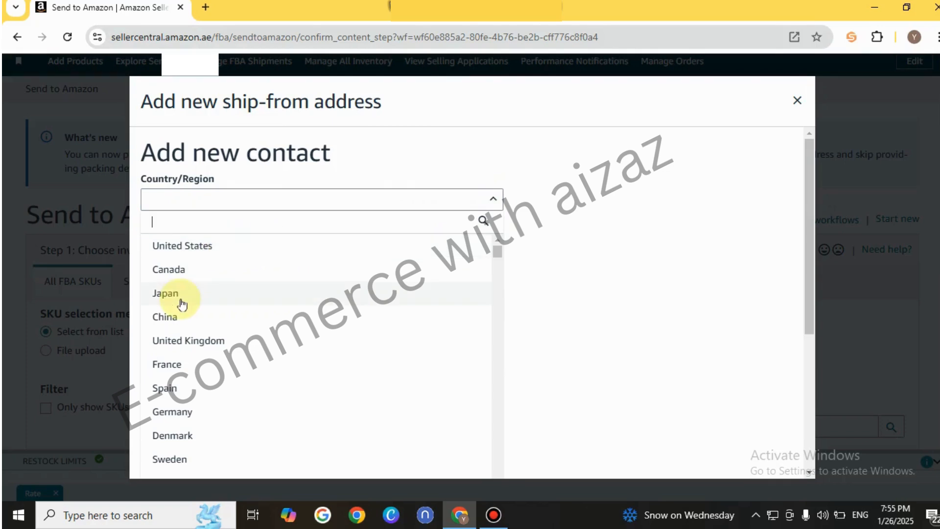
{"action": "left_click", "coordinate": [545, 239]}
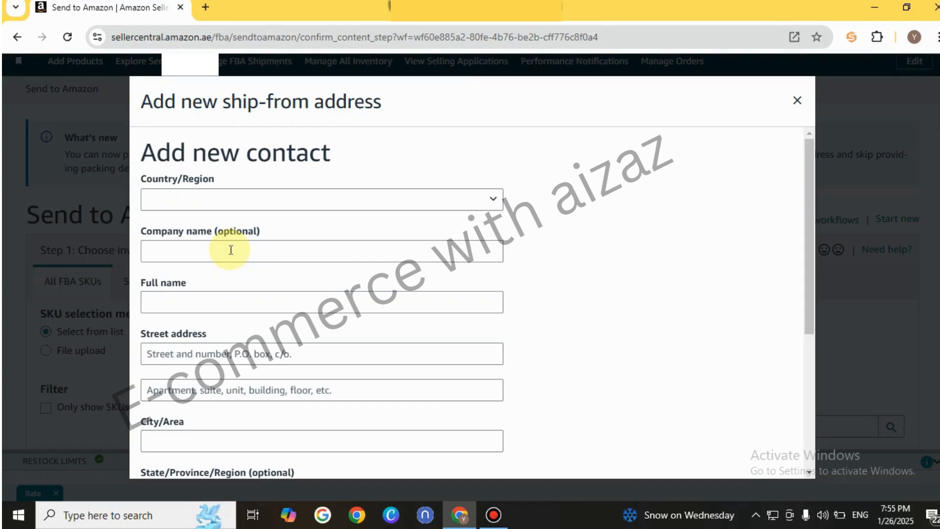
{"action": "left_click", "coordinate": [182, 306]}
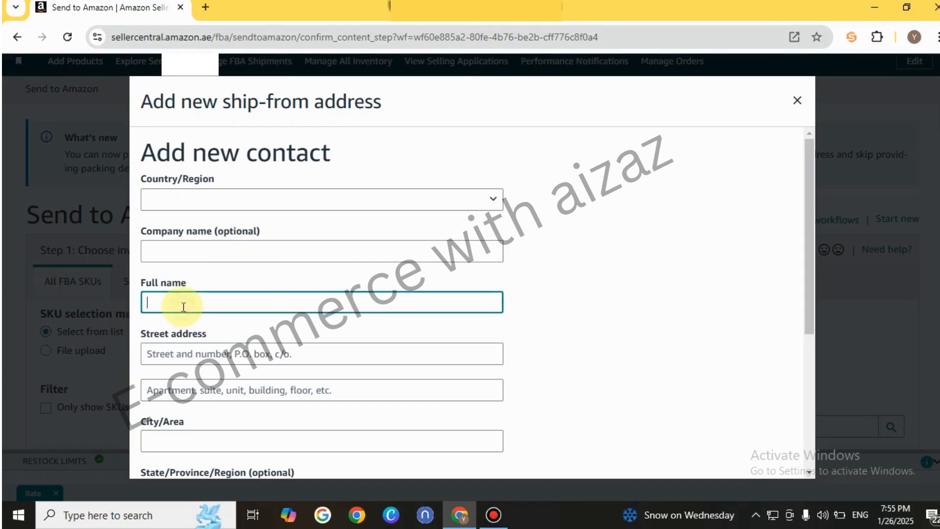
{"action": "left_click", "coordinate": [163, 354]}
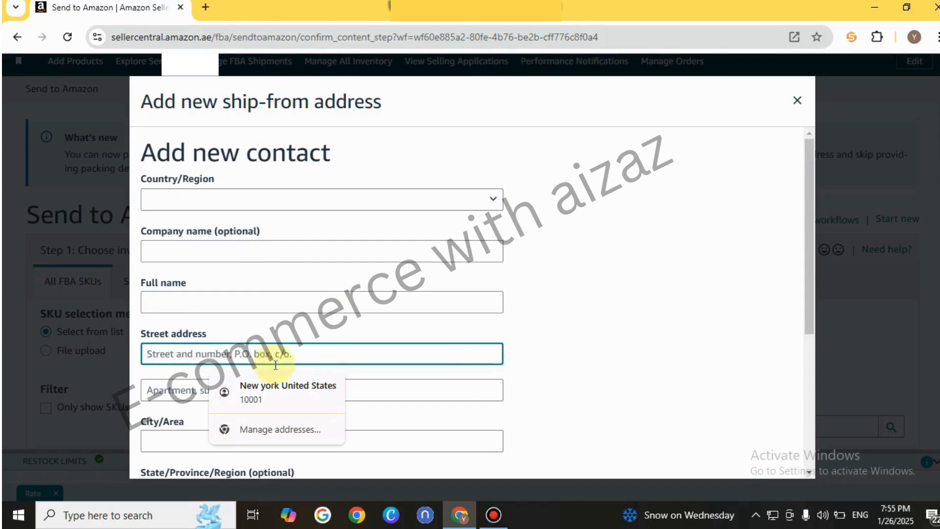
{"action": "left_click", "coordinate": [696, 230]}
{"action": "left_click_drag", "start_coordinate": [810, 254], "coordinate": [803, 398]}
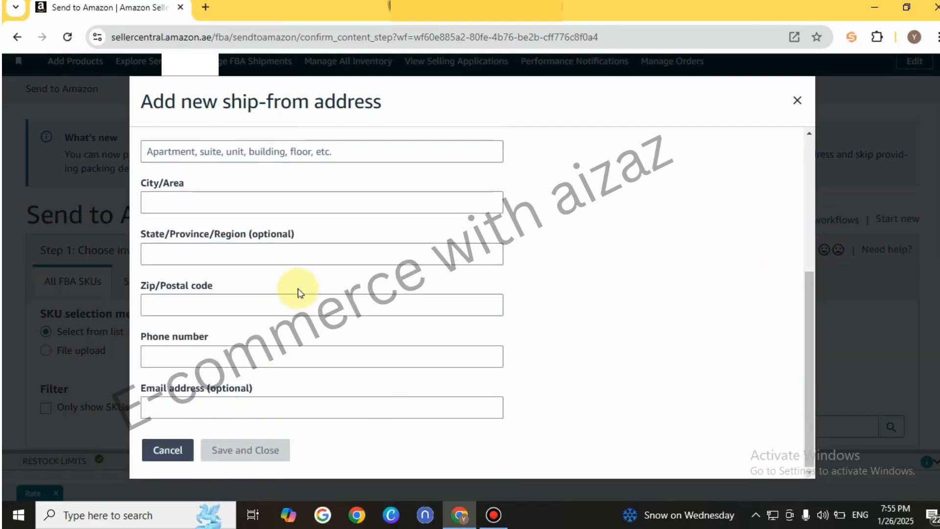
{"action": "left_click", "coordinate": [797, 102]}
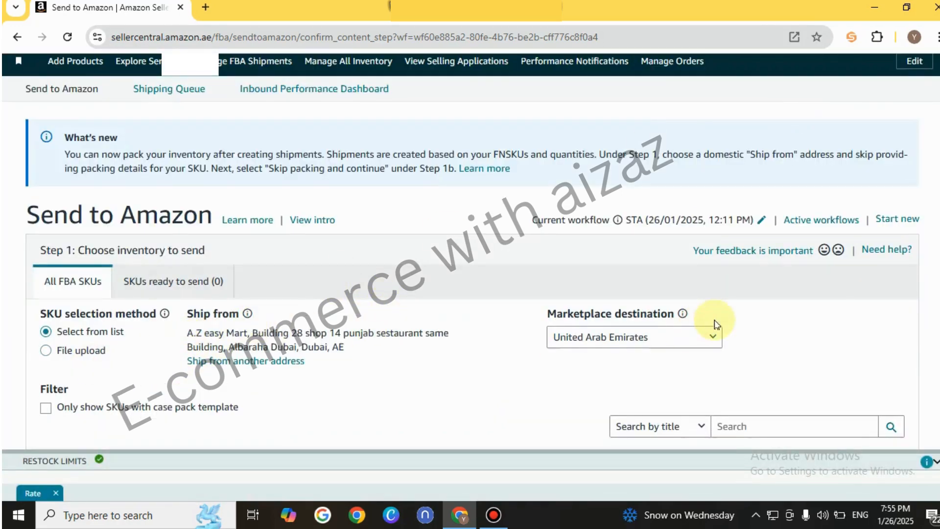
Review the packing options for SKU TYU87, keep individual units, enter 26 units to send, and mark it ready to pack
{"action": "left_click_drag", "start_coordinate": [939, 212], "coordinate": [936, 417]}
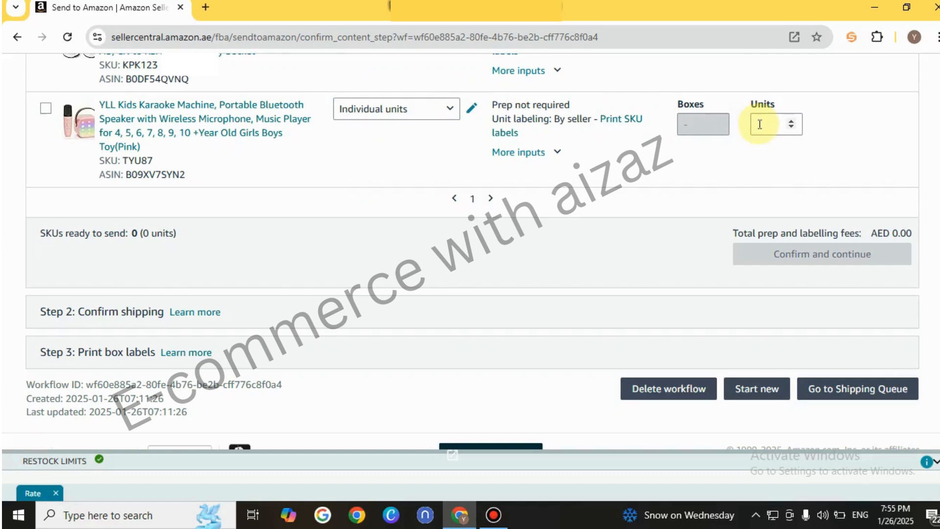
{"action": "left_click", "coordinate": [449, 115]}
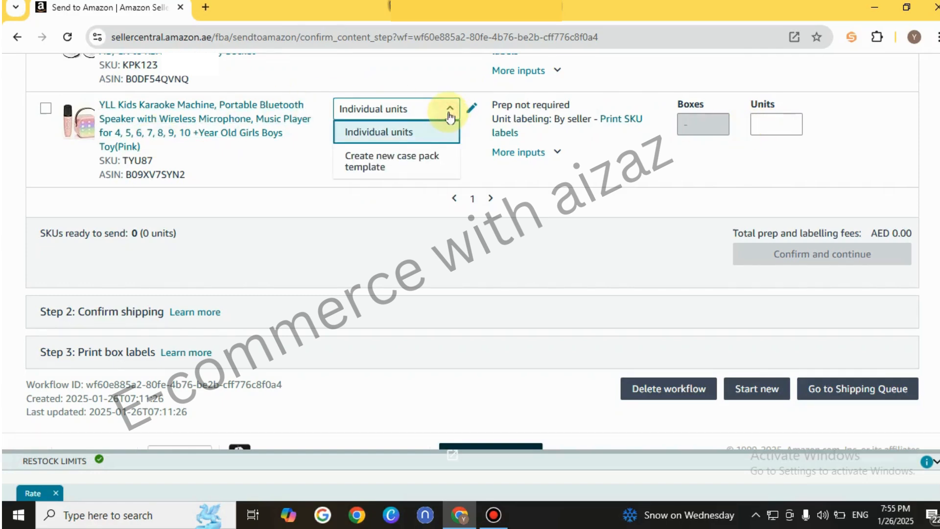
{"action": "left_click", "coordinate": [301, 162]}
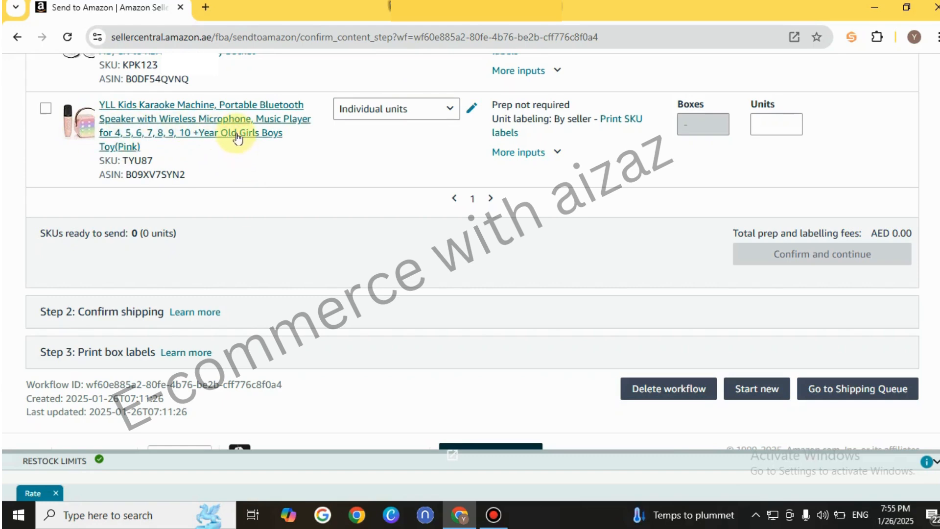
{"action": "left_click", "coordinate": [791, 123]}
{"action": "type", "text": "5"}
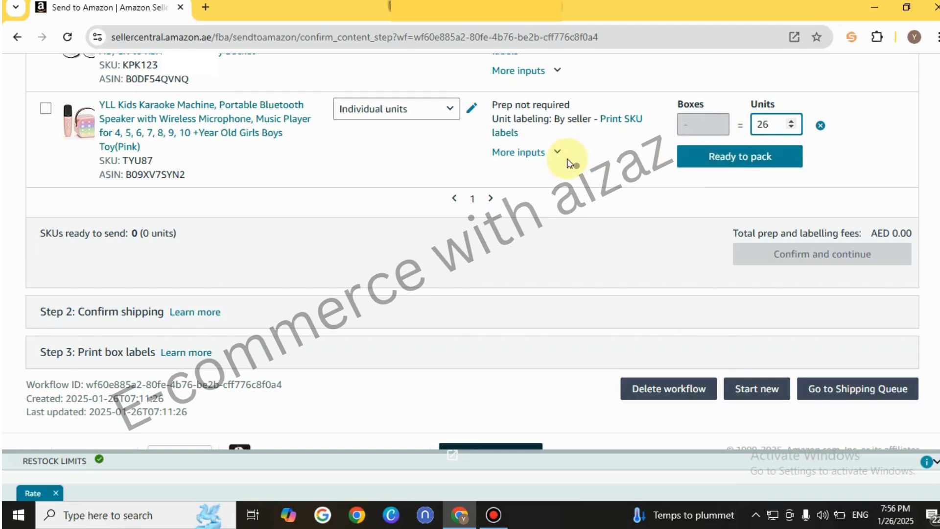
{"action": "left_click", "coordinate": [735, 160]}
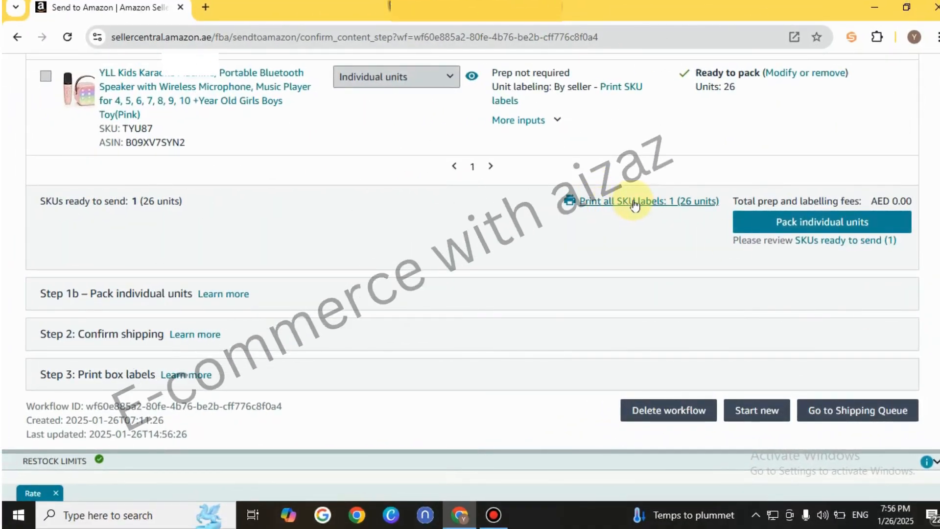
Generate all 26 SKU labels in the standard 27-up 63.5 mm x 29.6 mm A4 format and open the resulting PDF
{"action": "left_click", "coordinate": [639, 204]}
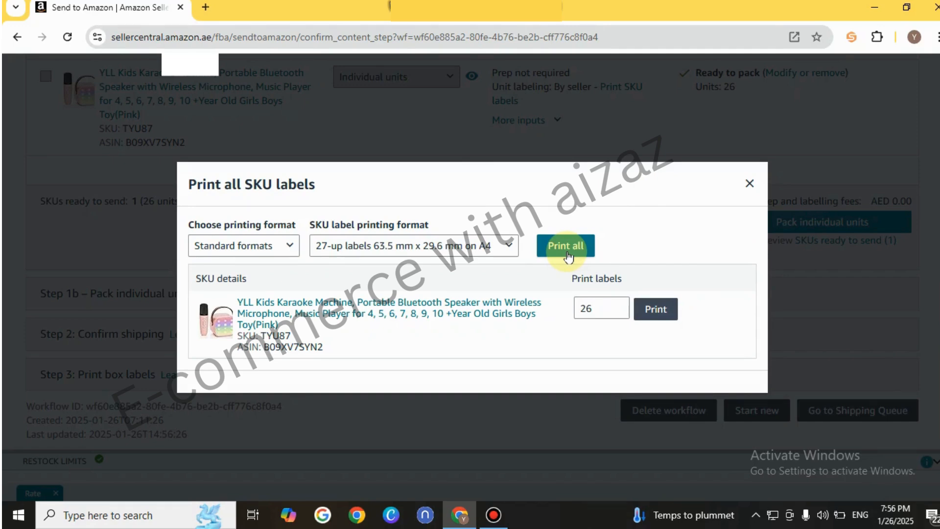
{"action": "left_click", "coordinate": [567, 247]}
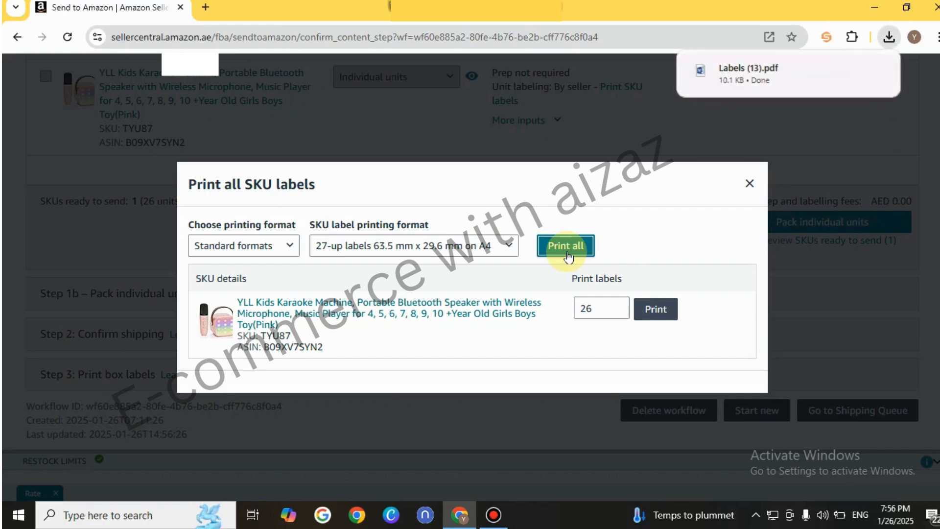
{"action": "left_click", "coordinate": [781, 82]}
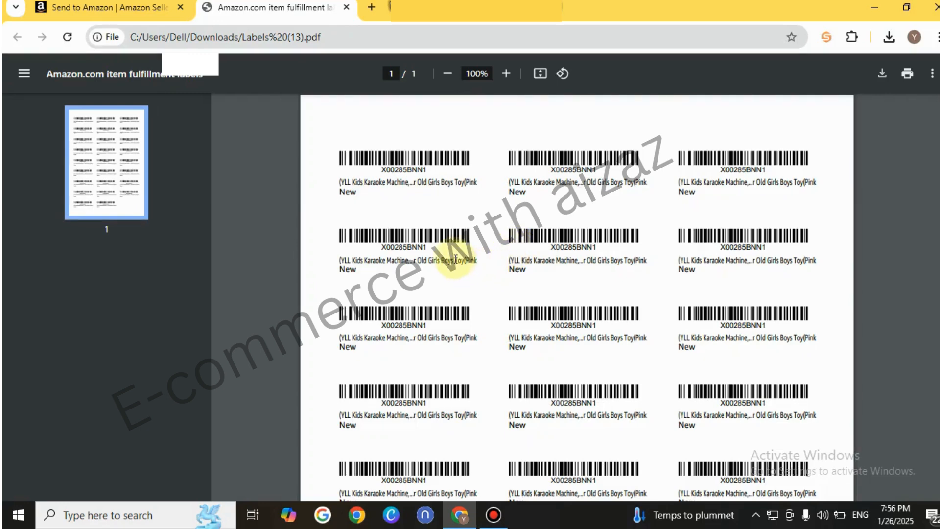
Check the barcode labels throughout the PDF, then close the file and the SKU label printing dialog
{"action": "scroll", "coordinate": [930, 245], "scroll_direction": "down", "scroll_amount": 3}
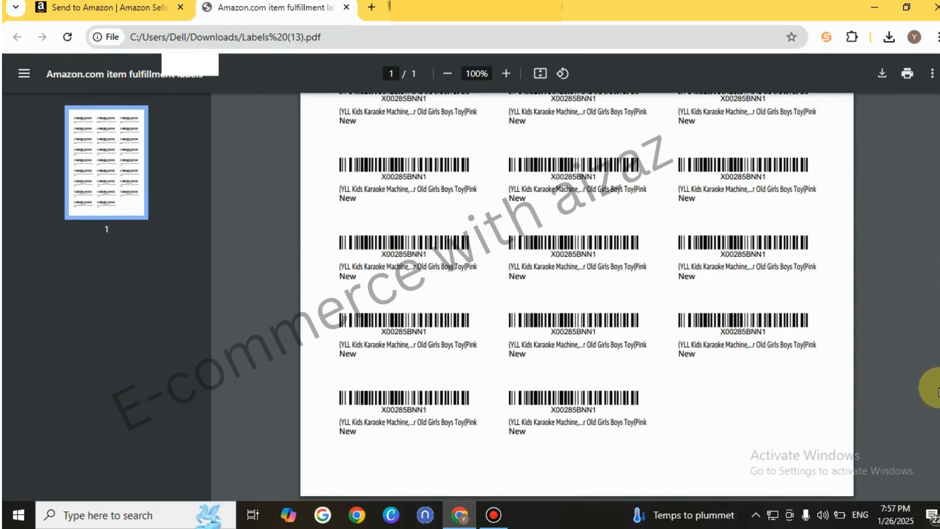
{"action": "scroll", "coordinate": [930, 343], "scroll_direction": "up", "scroll_amount": 5}
{"action": "scroll", "coordinate": [933, 206], "scroll_direction": "up", "scroll_amount": 2}
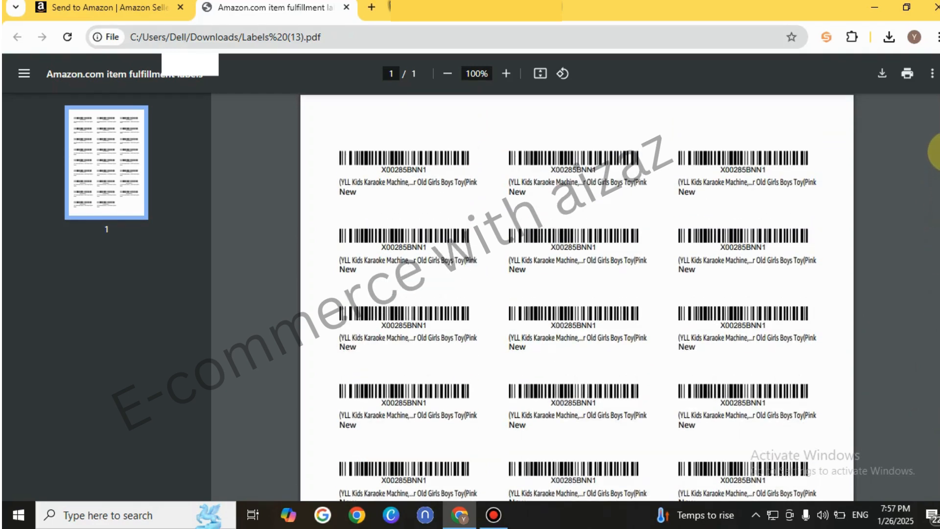
{"action": "scroll", "coordinate": [931, 245], "scroll_direction": "down", "scroll_amount": 3}
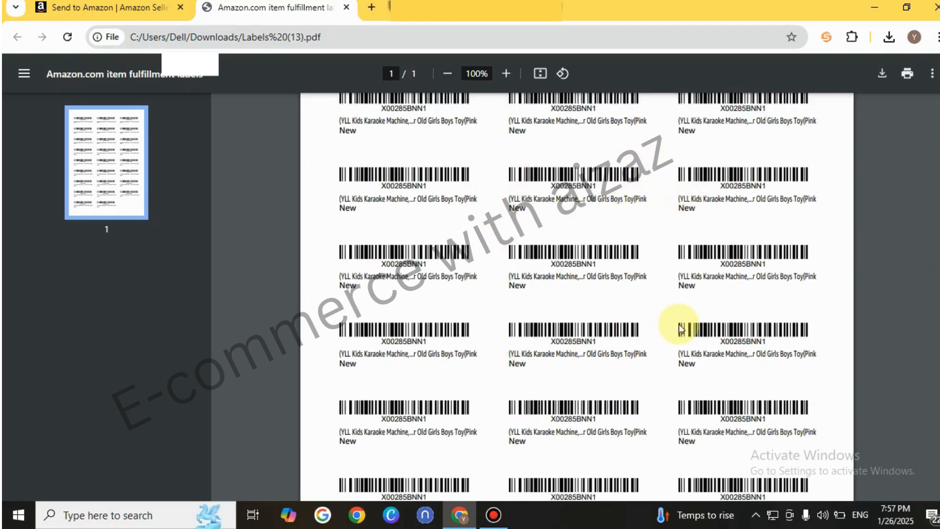
{"action": "scroll", "coordinate": [936, 289], "scroll_direction": "up", "scroll_amount": 1}
{"action": "scroll", "coordinate": [936, 289], "scroll_direction": "up", "scroll_amount": 2}
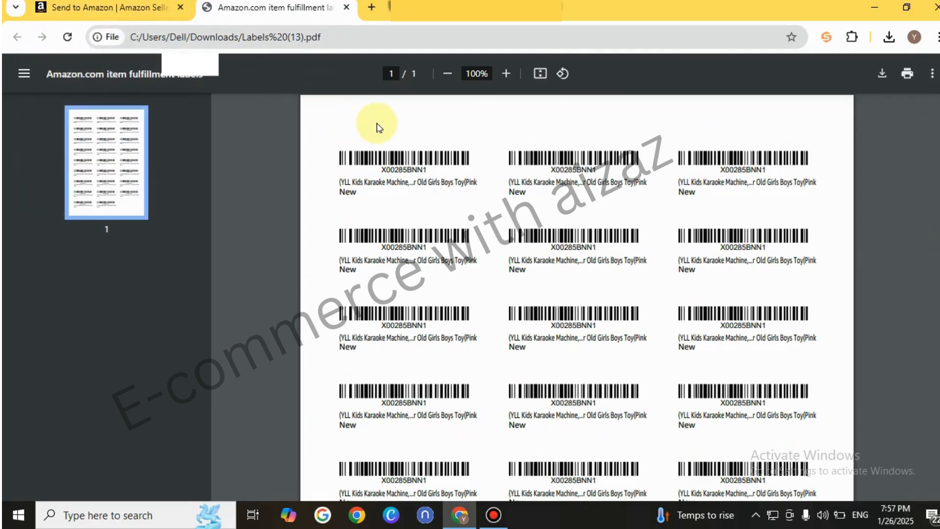
{"action": "left_click", "coordinate": [97, 5]}
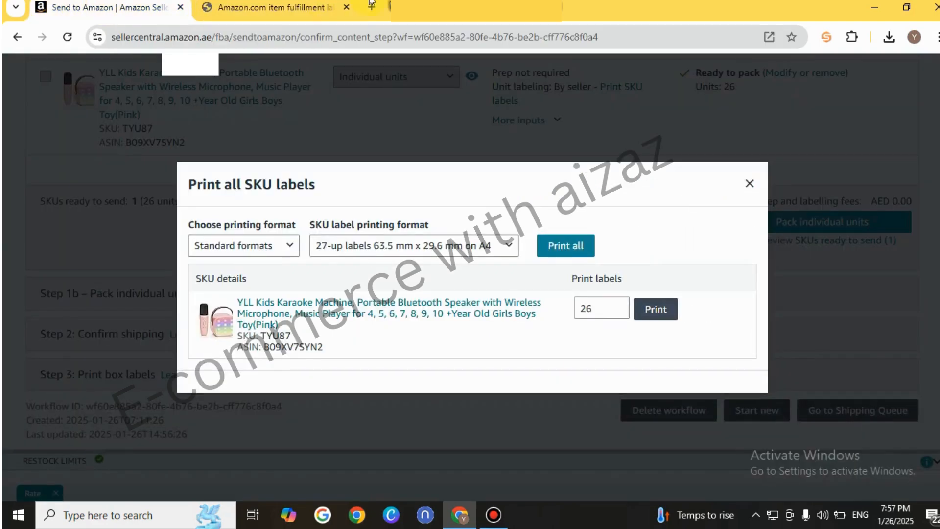
{"action": "left_click", "coordinate": [346, 8]}
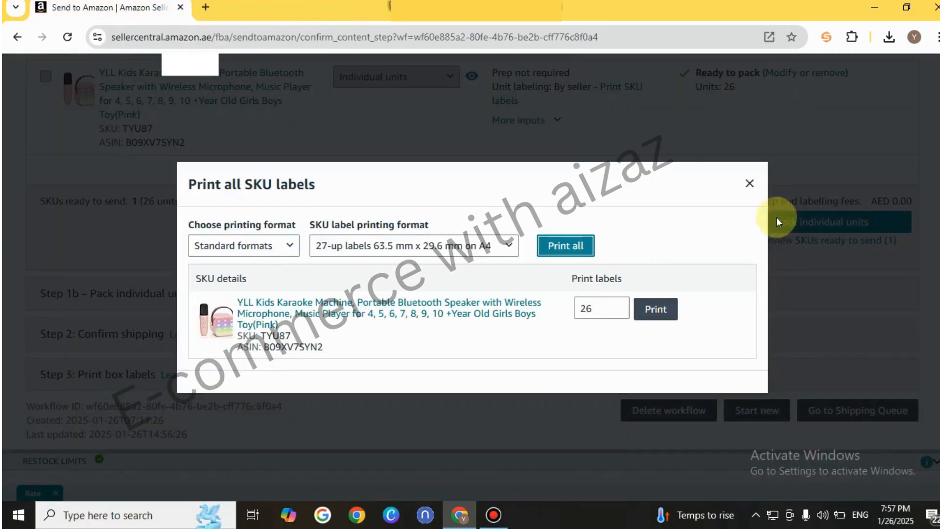
{"action": "left_click", "coordinate": [749, 185]}
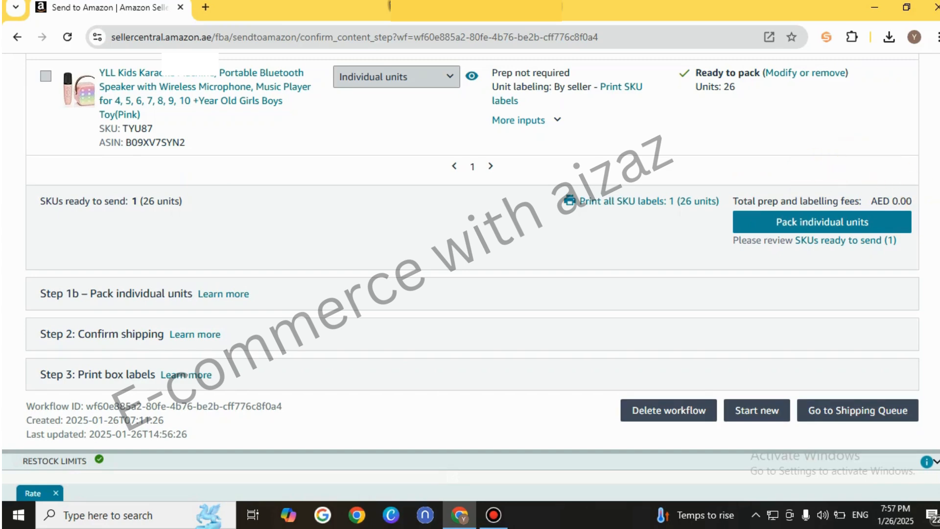
Review the inventory ready to send and proceed to packing the individual units
{"action": "scroll", "coordinate": [935, 279], "scroll_direction": "up", "scroll_amount": 3}
{"action": "scroll", "coordinate": [472, 251], "scroll_direction": "down", "scroll_amount": 1}
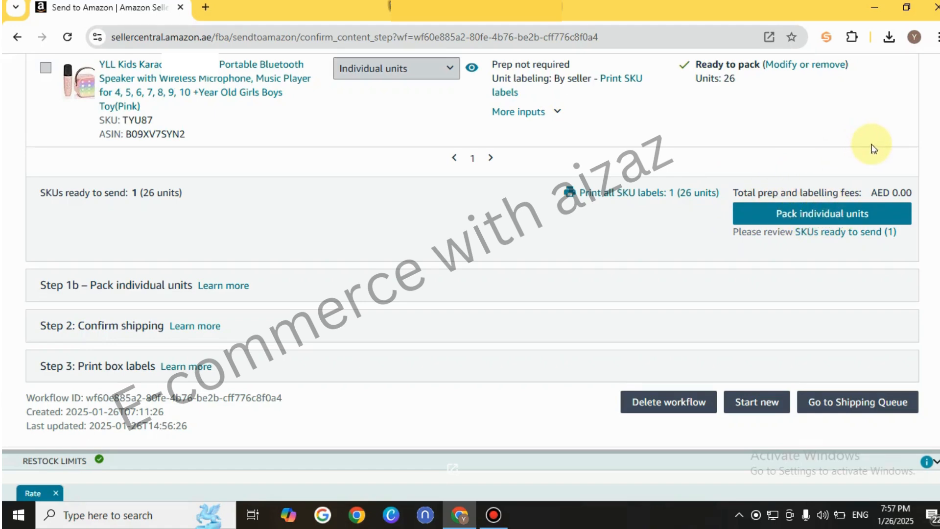
{"action": "scroll", "coordinate": [874, 148], "scroll_direction": "down", "scroll_amount": 1}
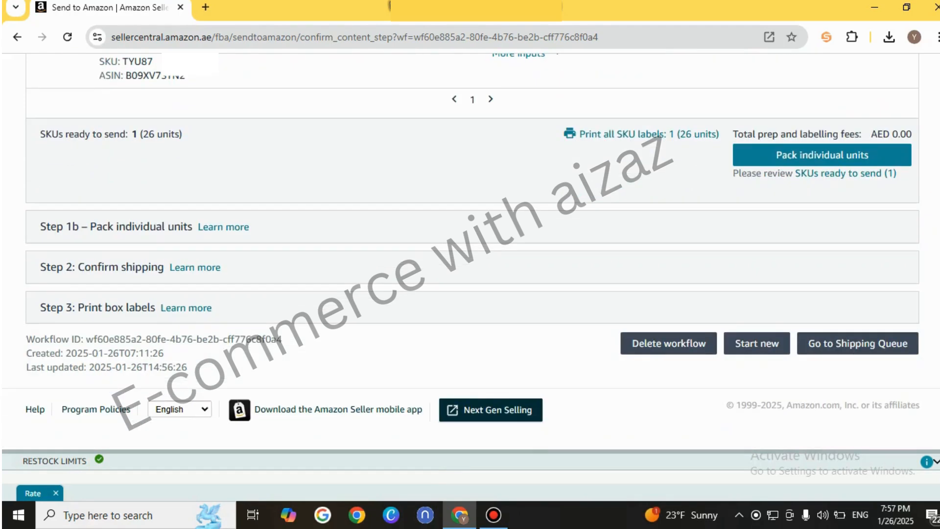
{"action": "scroll", "coordinate": [930, 223], "scroll_direction": "up", "scroll_amount": 5}
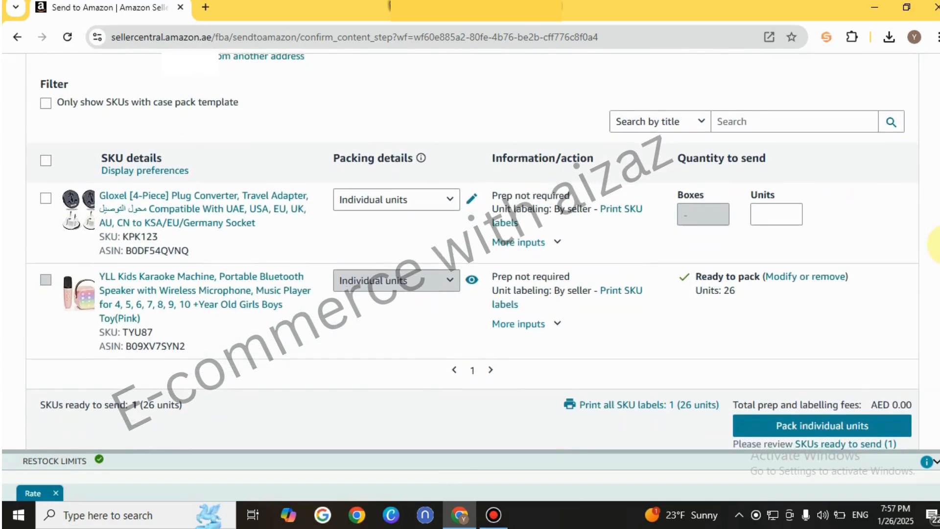
{"action": "scroll", "coordinate": [935, 243], "scroll_direction": "down", "scroll_amount": 4}
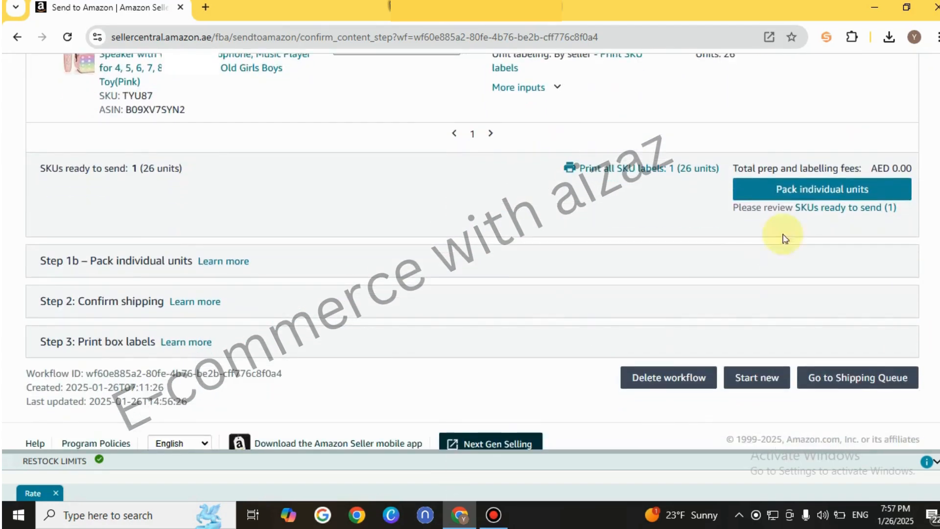
{"action": "left_click", "coordinate": [838, 193]}
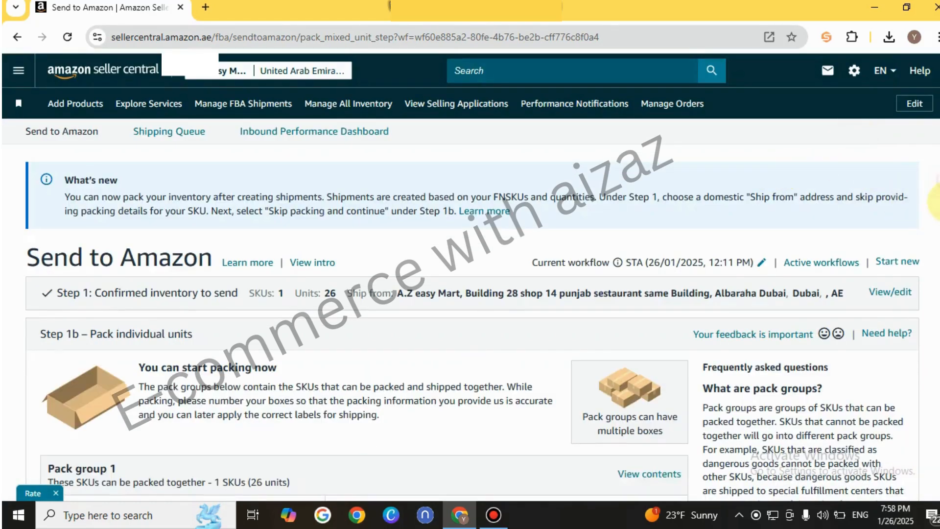
Specify for Pack group 1 that everything will fit into one box and confirm the choice
{"action": "scroll", "coordinate": [935, 186], "scroll_direction": "down", "scroll_amount": 6}
{"action": "scroll", "coordinate": [936, 294], "scroll_direction": "up", "scroll_amount": 1}
{"action": "scroll", "coordinate": [936, 303], "scroll_direction": "down", "scroll_amount": 2}
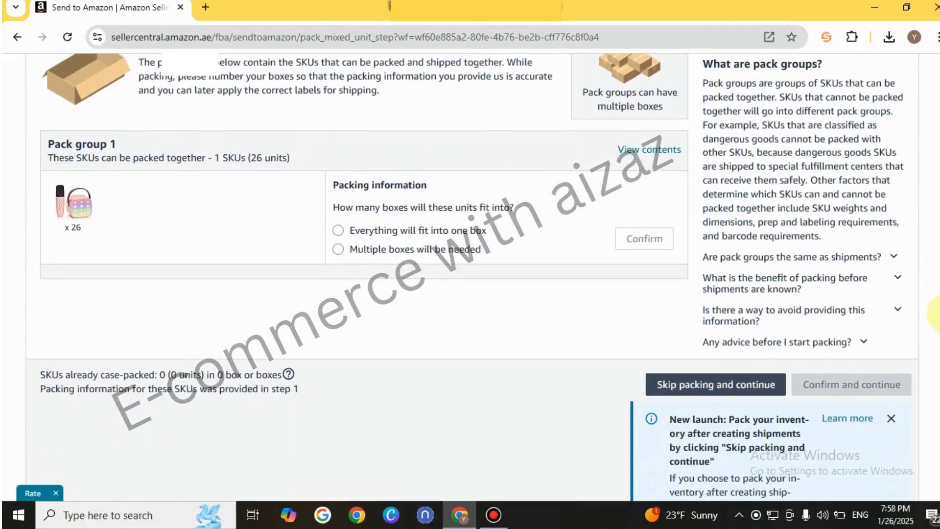
{"action": "scroll", "coordinate": [936, 313], "scroll_direction": "up", "scroll_amount": 1}
{"action": "scroll", "coordinate": [936, 319], "scroll_direction": "down", "scroll_amount": 1}
{"action": "scroll", "coordinate": [936, 318], "scroll_direction": "up", "scroll_amount": 1}
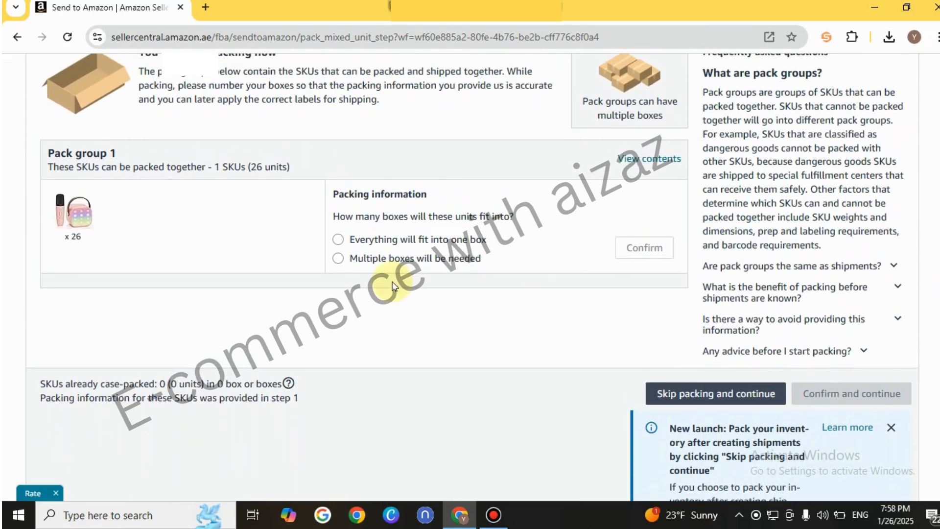
{"action": "left_click", "coordinate": [338, 240]}
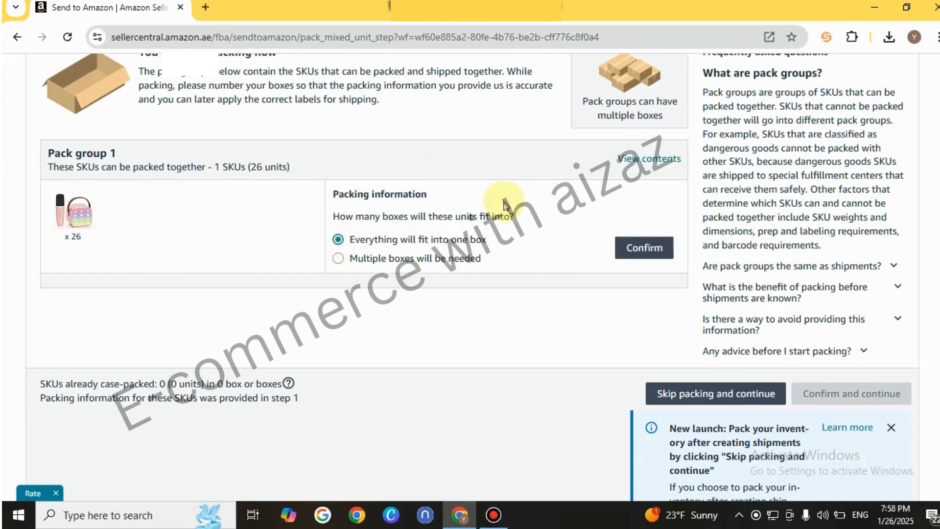
{"action": "left_click", "coordinate": [644, 249]}
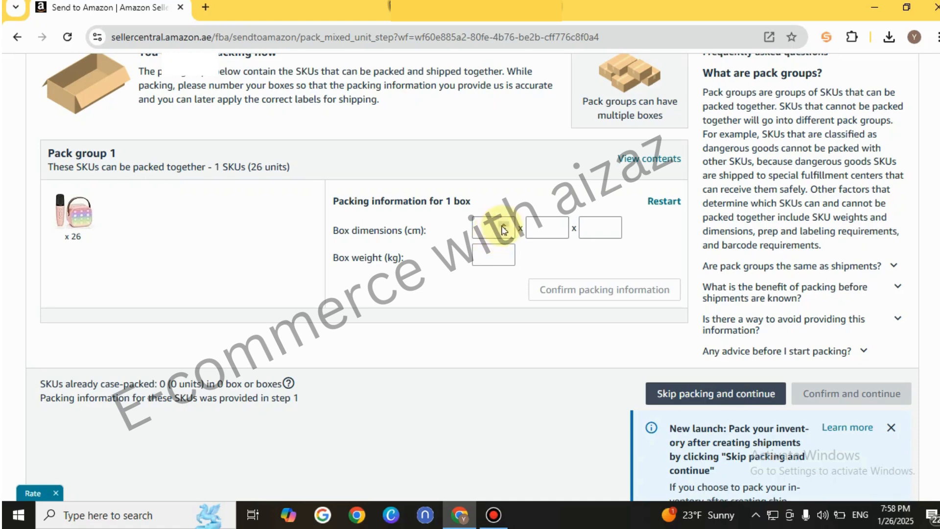
Enter box dimensions of 10 x 10 x 10 cm and a weight of 5 kg, then confirm the packing information
{"action": "left_click", "coordinate": [486, 228]}
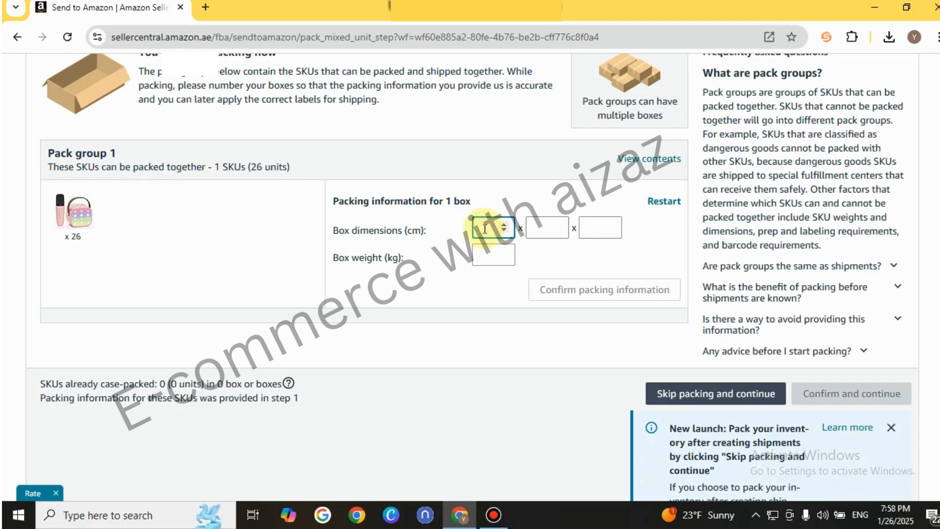
{"action": "type", "text": "0"}
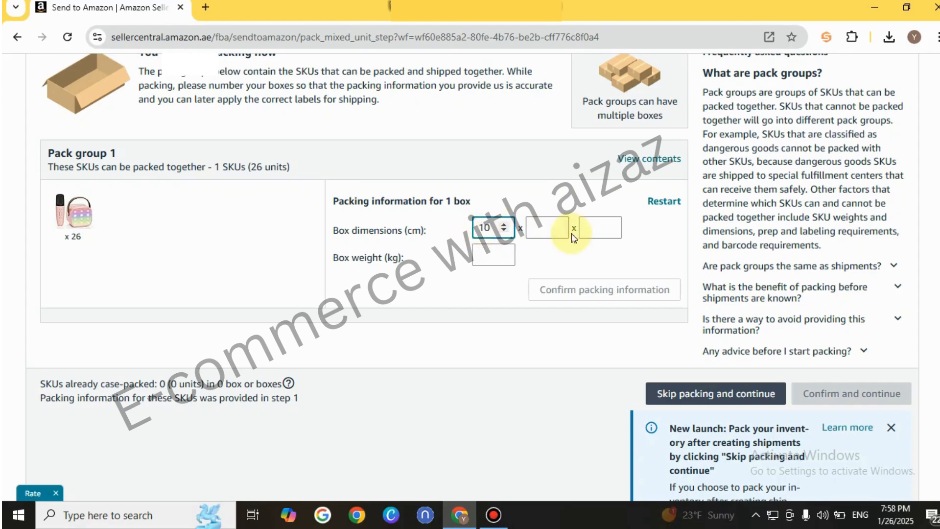
{"action": "left_click", "coordinate": [539, 229]}
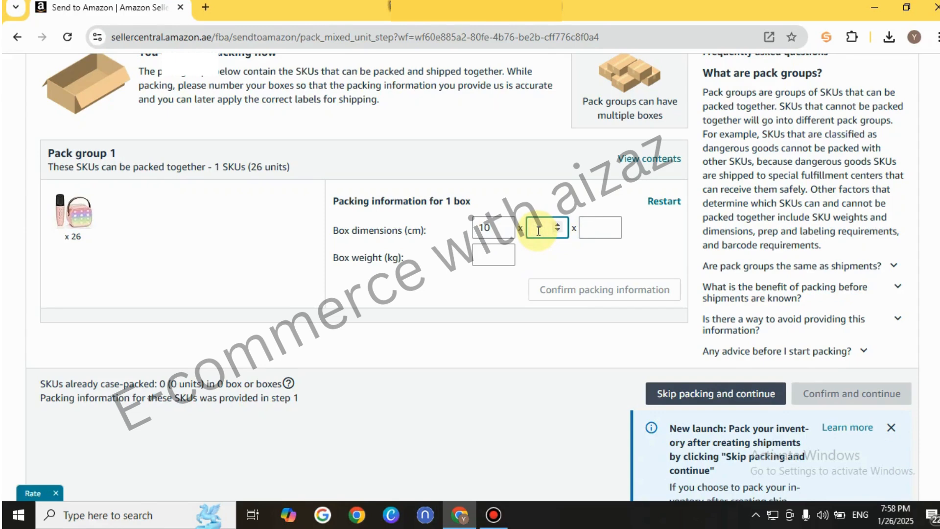
{"action": "left_click", "coordinate": [592, 227]}
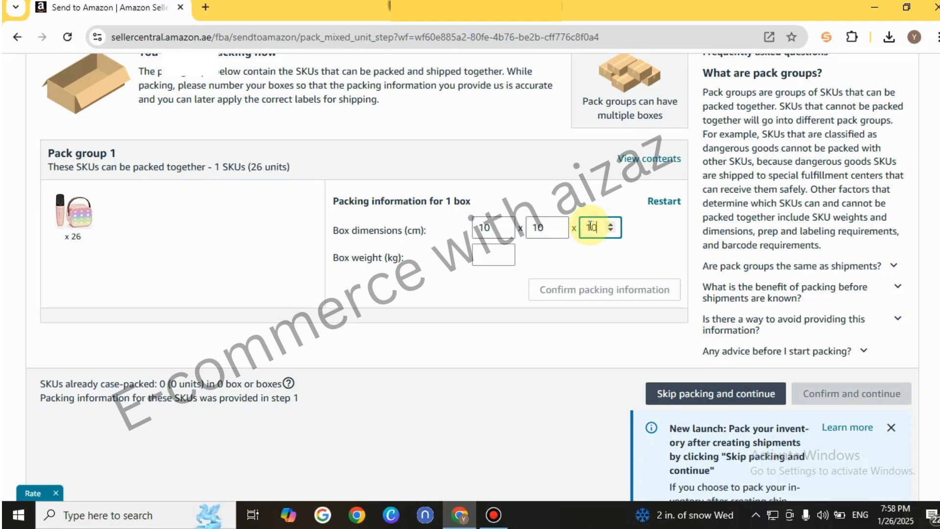
{"action": "left_click", "coordinate": [483, 258]}
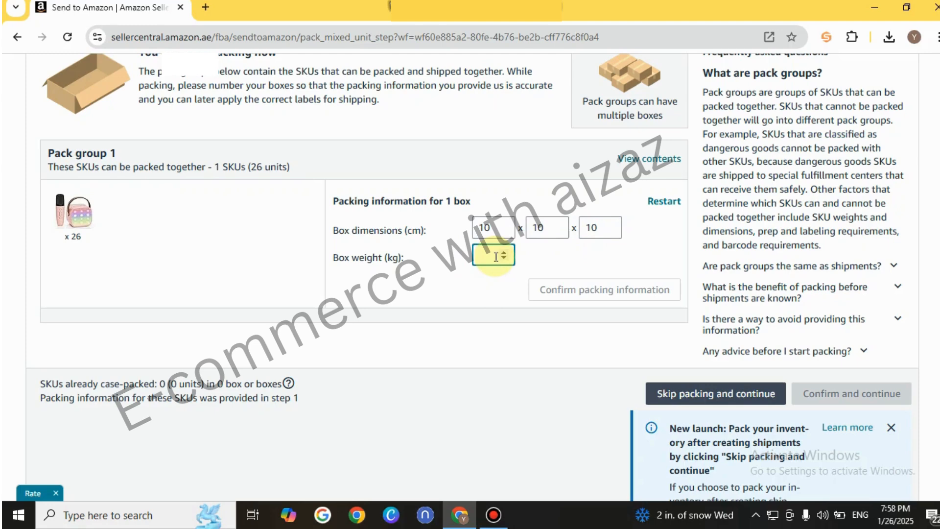
{"action": "left_click", "coordinate": [505, 253]}
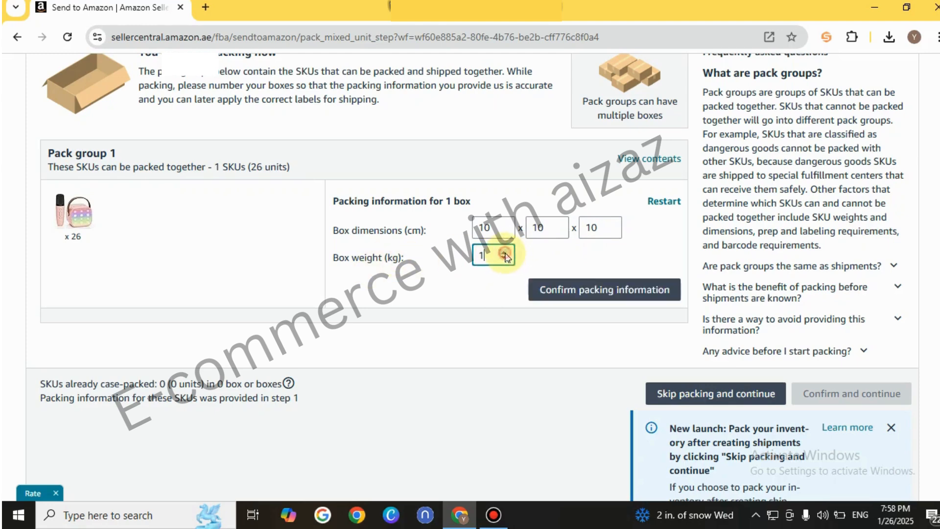
{"action": "left_click", "coordinate": [459, 297]}
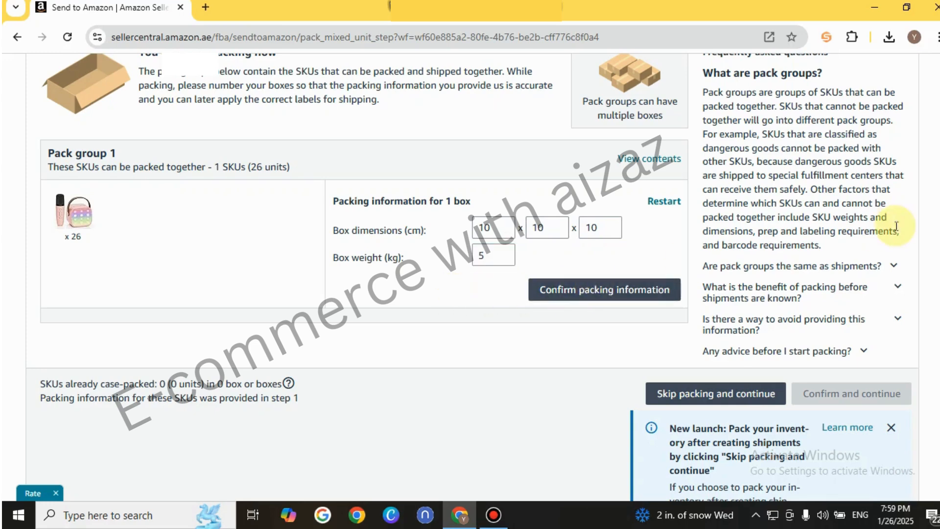
{"action": "left_click_drag", "start_coordinate": [938, 279], "coordinate": [936, 249]}
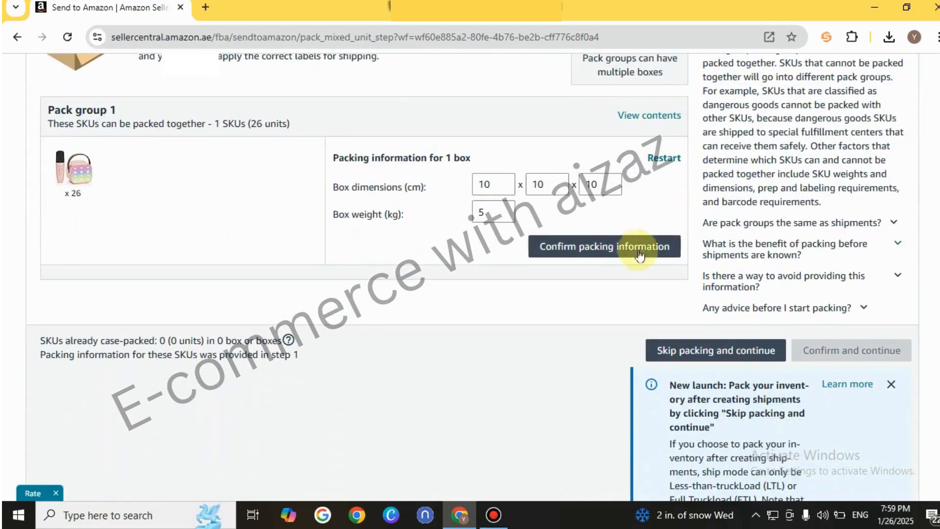
{"action": "left_click", "coordinate": [622, 254]}
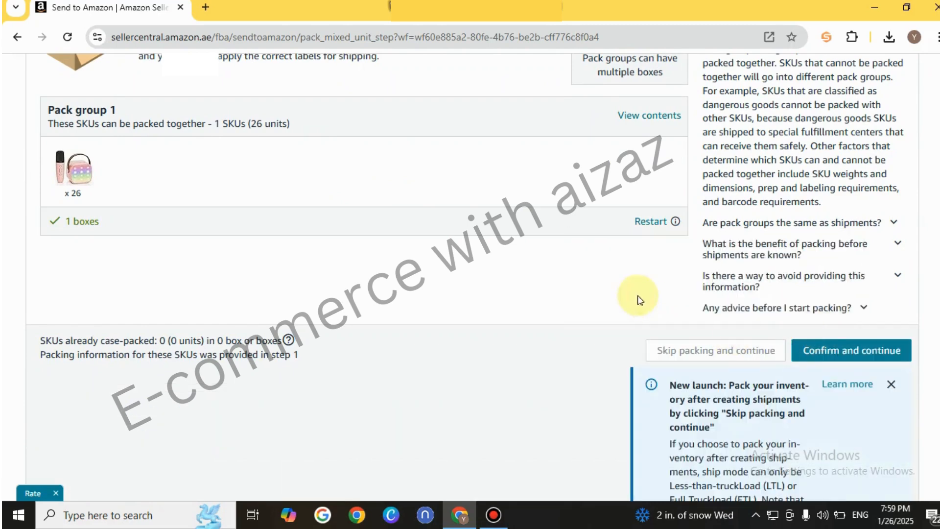
Confirm the packing of individual units and continue to the shipping confirmation step
{"action": "scroll", "coordinate": [470, 274], "scroll_direction": "down", "scroll_amount": 7}
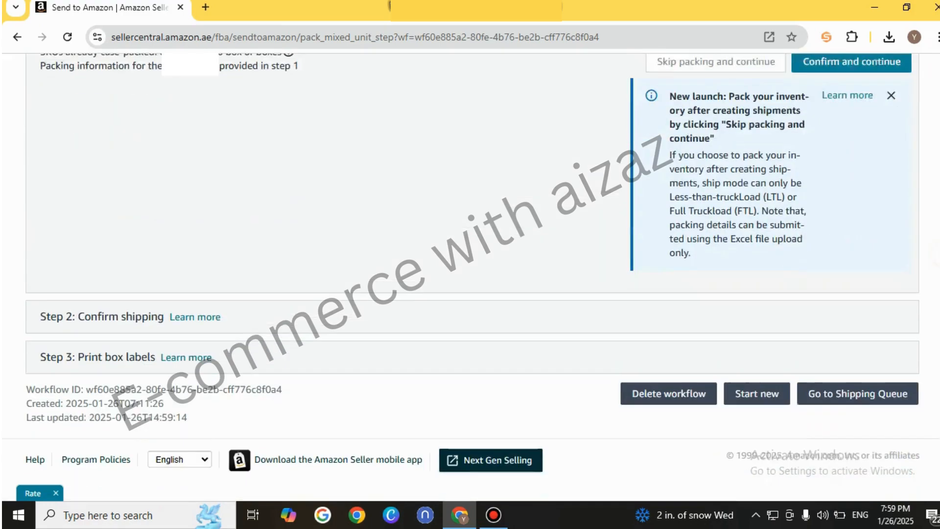
{"action": "scroll", "coordinate": [470, 265], "scroll_direction": "up", "scroll_amount": 5}
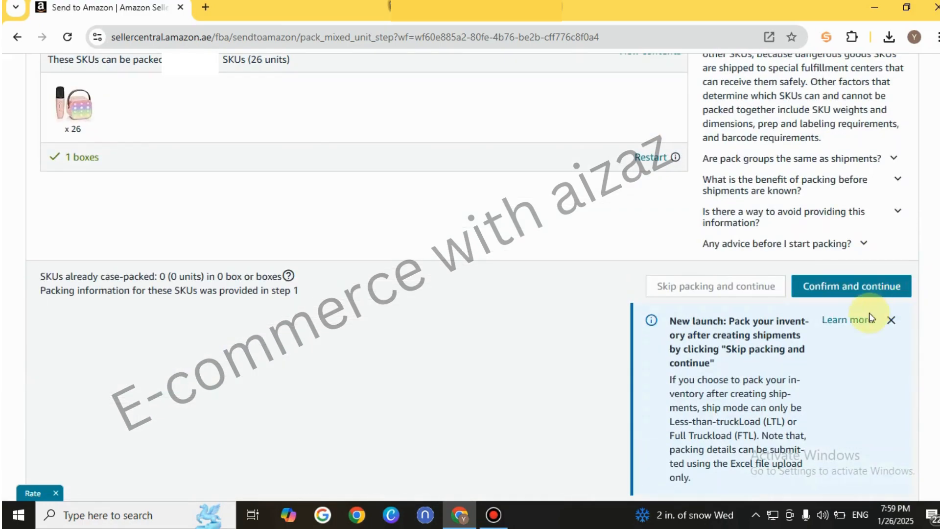
{"action": "left_click", "coordinate": [864, 289]}
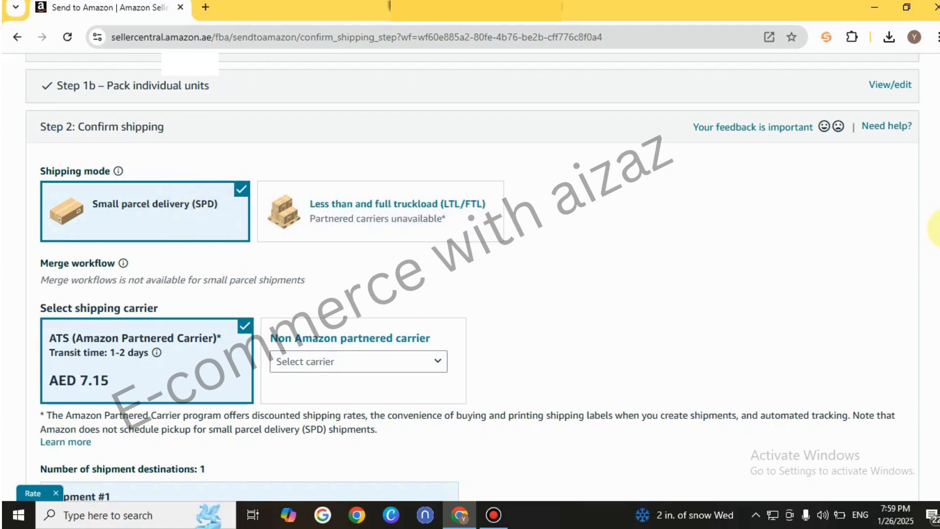
Select Other as the non-Amazon partnered carrier for the small parcel shipment
{"action": "scroll", "coordinate": [936, 142], "scroll_direction": "up", "scroll_amount": 5}
{"action": "left_click_drag", "start_coordinate": [939, 142], "coordinate": [939, 268]}
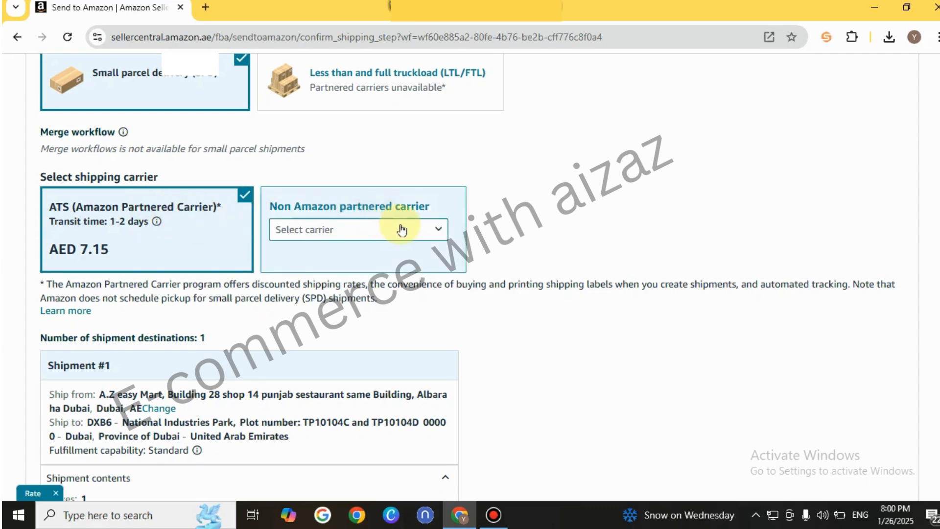
{"action": "left_click", "coordinate": [437, 233]}
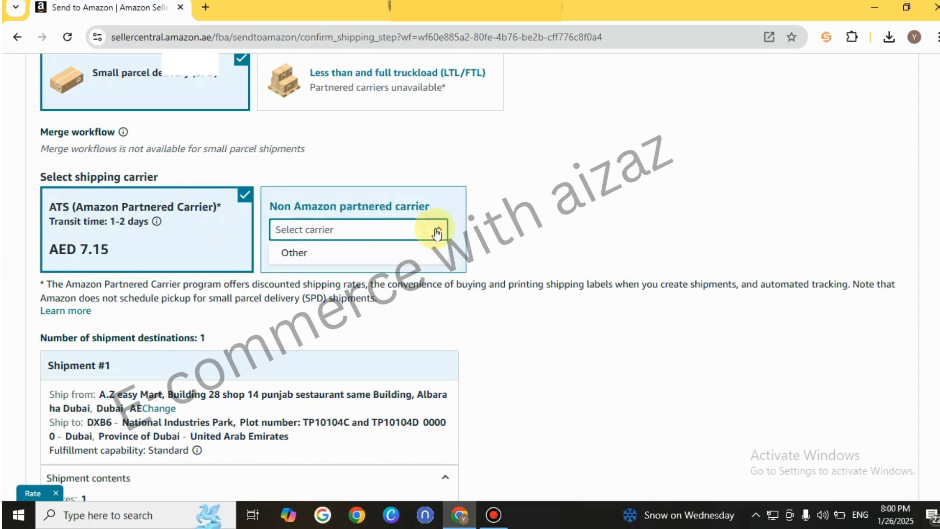
{"action": "left_click", "coordinate": [345, 253]}
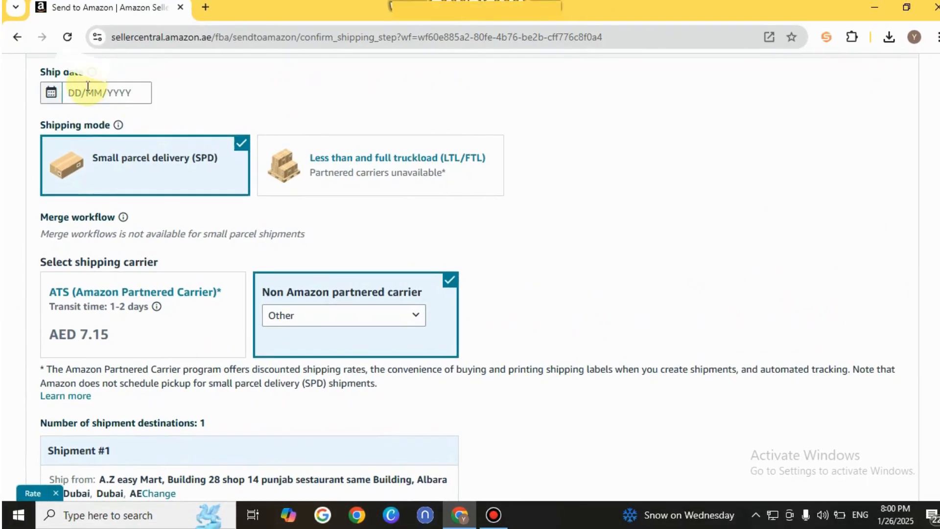
Set the shipment's ship date to 02/02/2025
{"action": "left_click", "coordinate": [82, 92]}
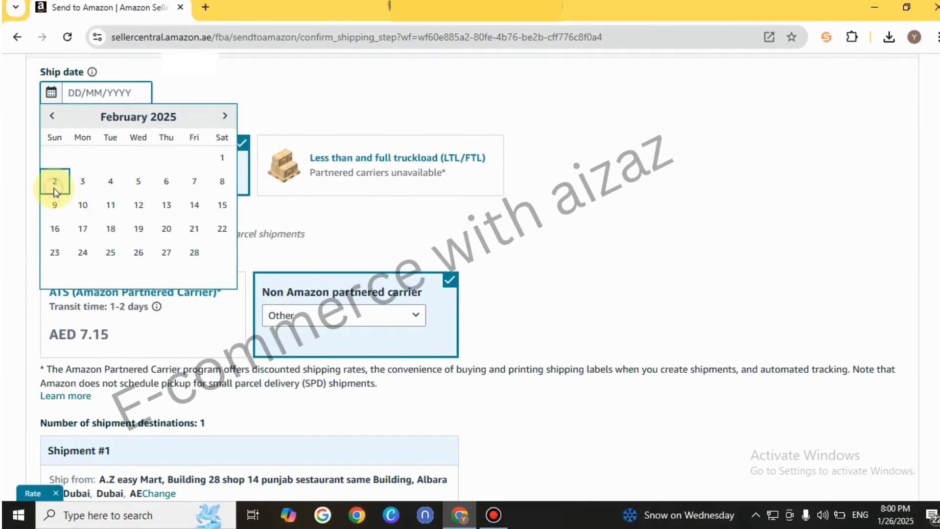
{"action": "left_click", "coordinate": [53, 183]}
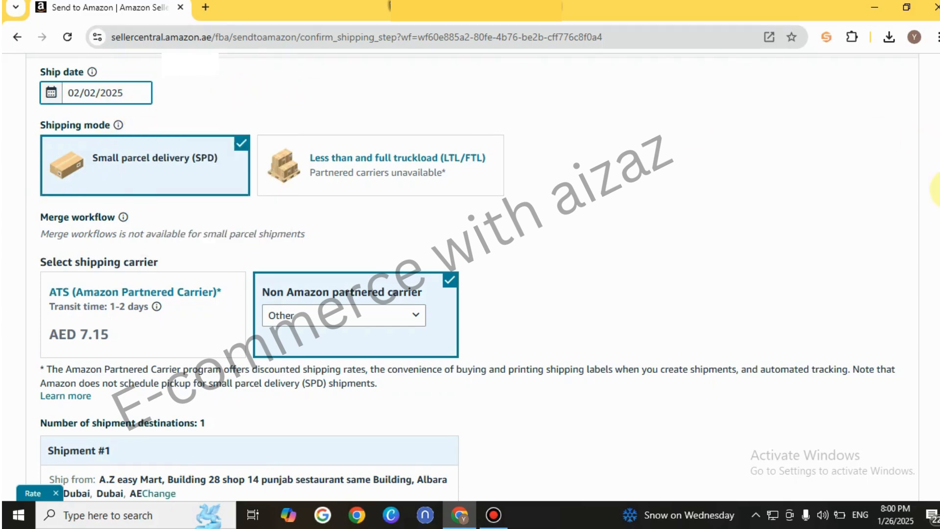
{"action": "scroll", "coordinate": [937, 186], "scroll_direction": "up", "scroll_amount": 5}
{"action": "scroll", "coordinate": [938, 127], "scroll_direction": "down", "scroll_amount": 1}
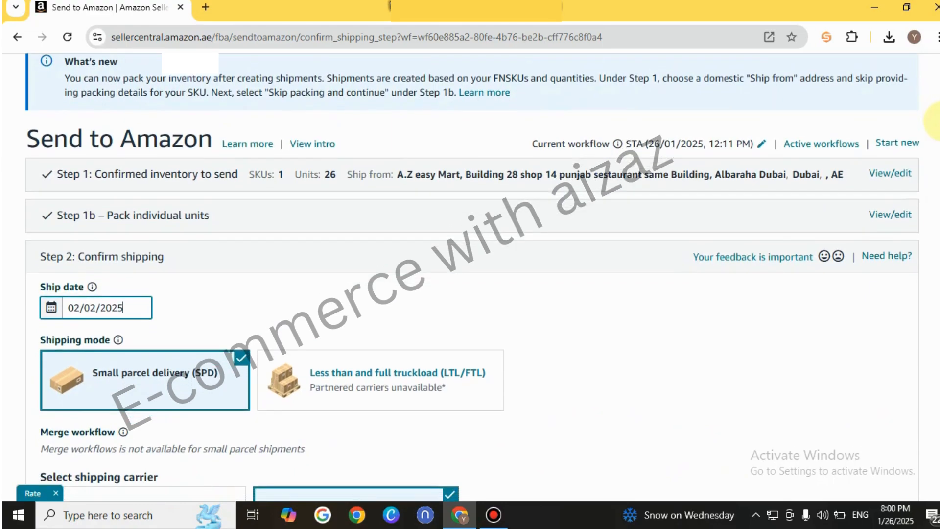
Review the details of Shipment #1, then accept the charges and confirm shipping
{"action": "scroll", "coordinate": [936, 123], "scroll_direction": "down", "scroll_amount": 3}
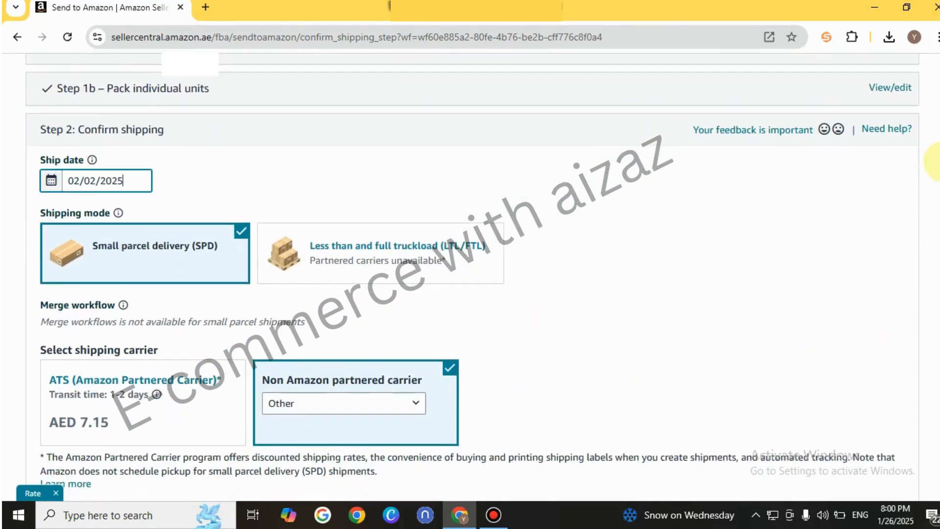
{"action": "scroll", "coordinate": [937, 175], "scroll_direction": "down", "scroll_amount": 8}
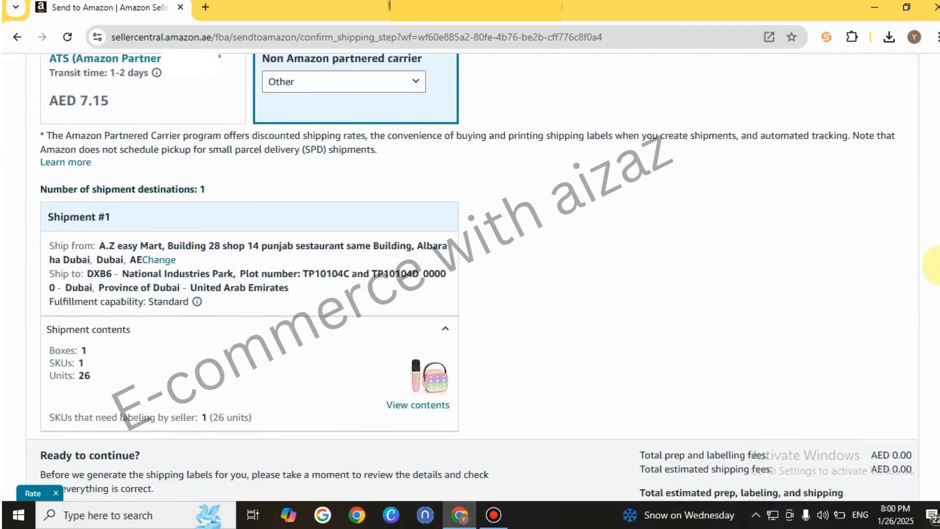
{"action": "scroll", "coordinate": [936, 286], "scroll_direction": "down", "scroll_amount": 1}
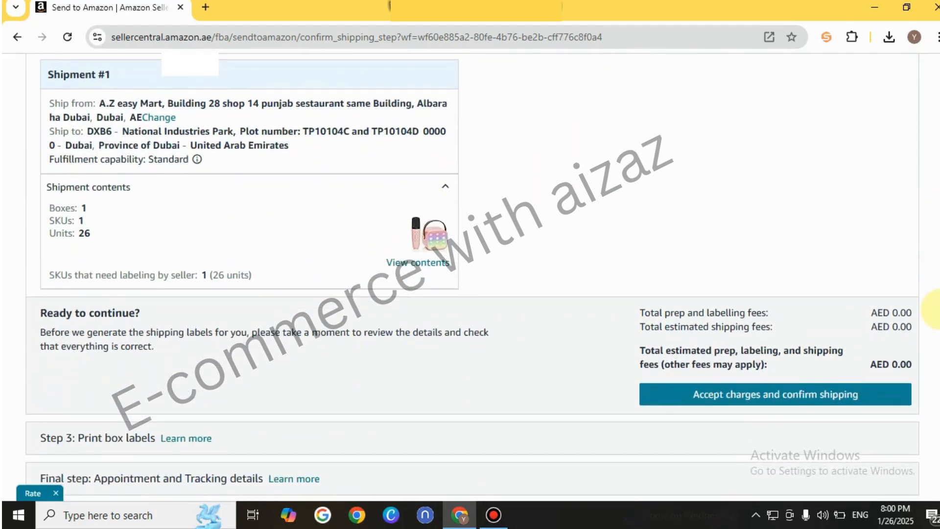
{"action": "scroll", "coordinate": [937, 309], "scroll_direction": "down", "scroll_amount": 3}
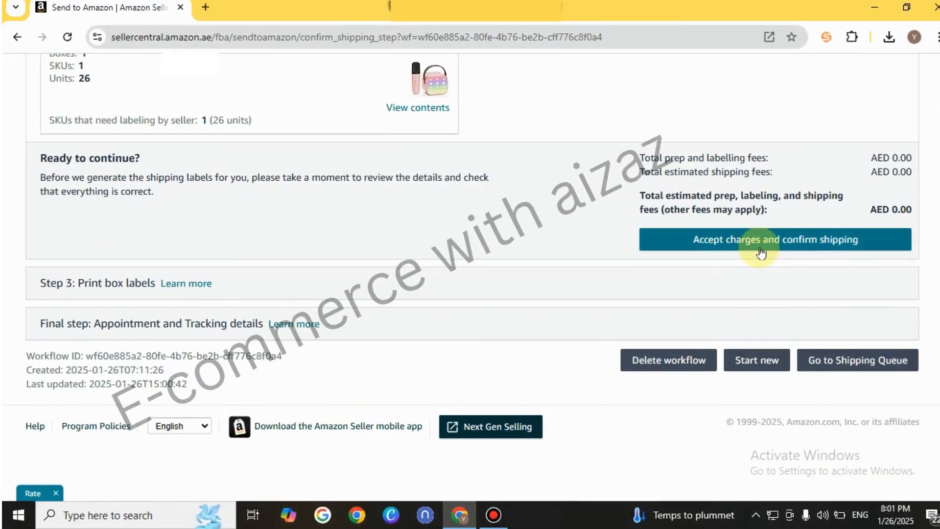
{"action": "left_click", "coordinate": [567, 205]}
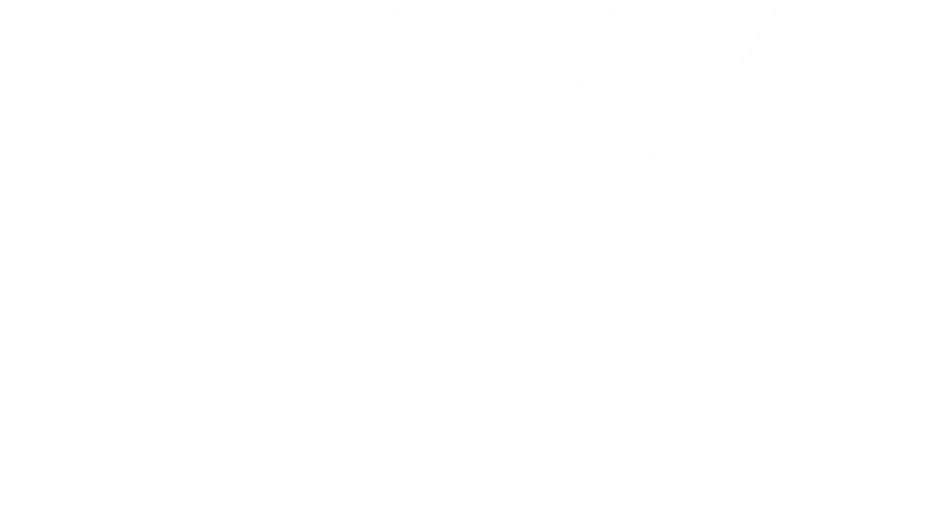
Print the box labels for Shipment #1 in the 99.1 X 139 mm (A4) format
{"action": "scroll", "coordinate": [936, 264], "scroll_direction": "down", "scroll_amount": 2}
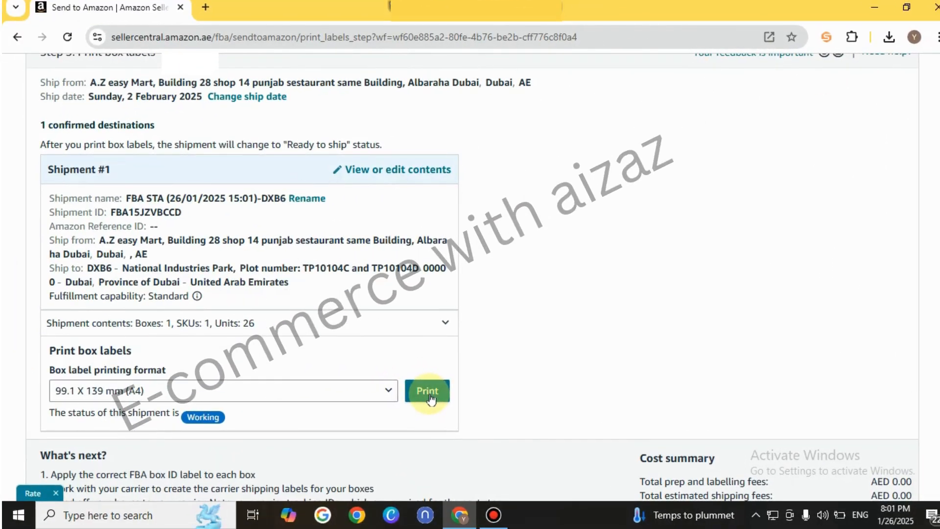
{"action": "left_click", "coordinate": [428, 392]}
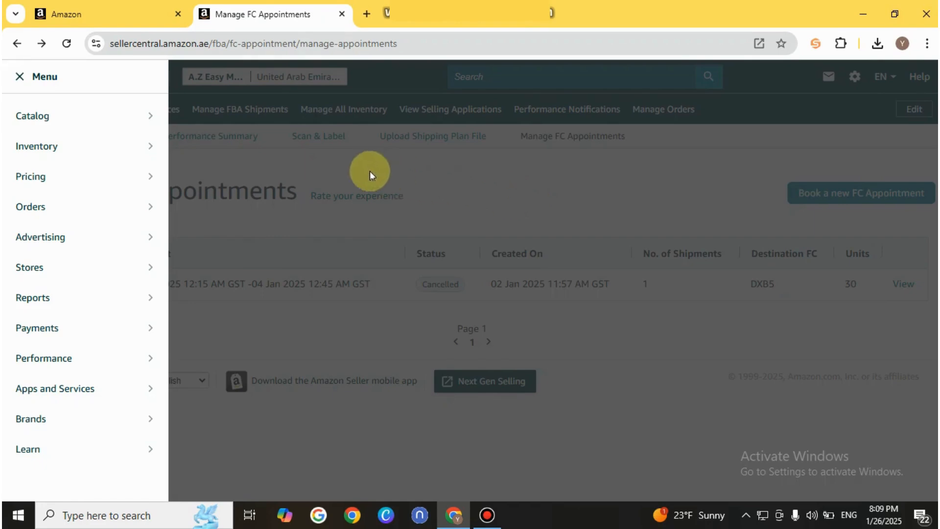
Go through Manage FBA Shipments to the FC appointments page and start booking a new FC appointment
{"action": "mouse_move", "coordinate": [84, 124]}
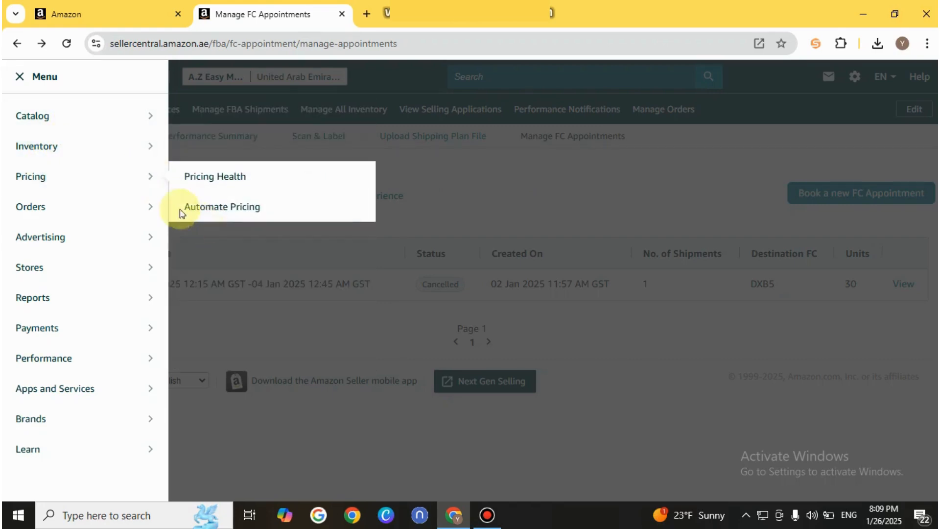
{"action": "mouse_move", "coordinate": [72, 143]}
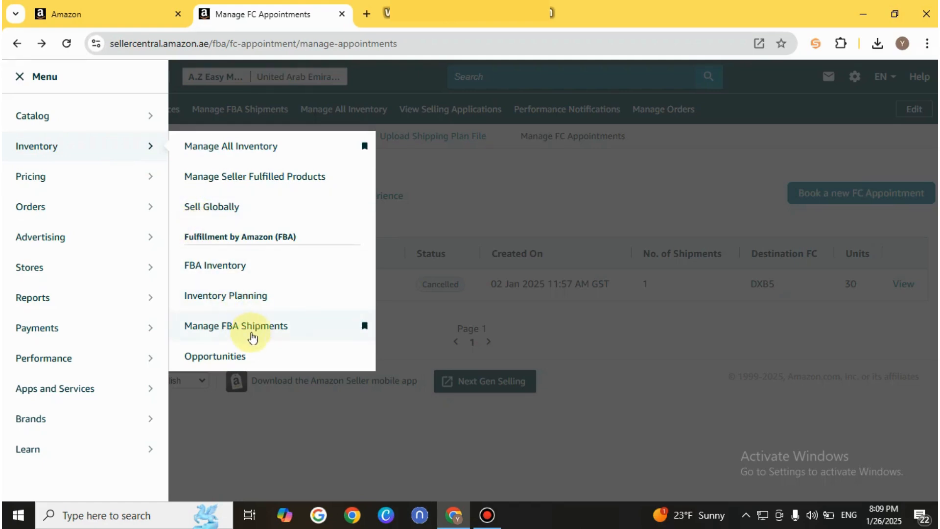
{"action": "left_click", "coordinate": [258, 338]}
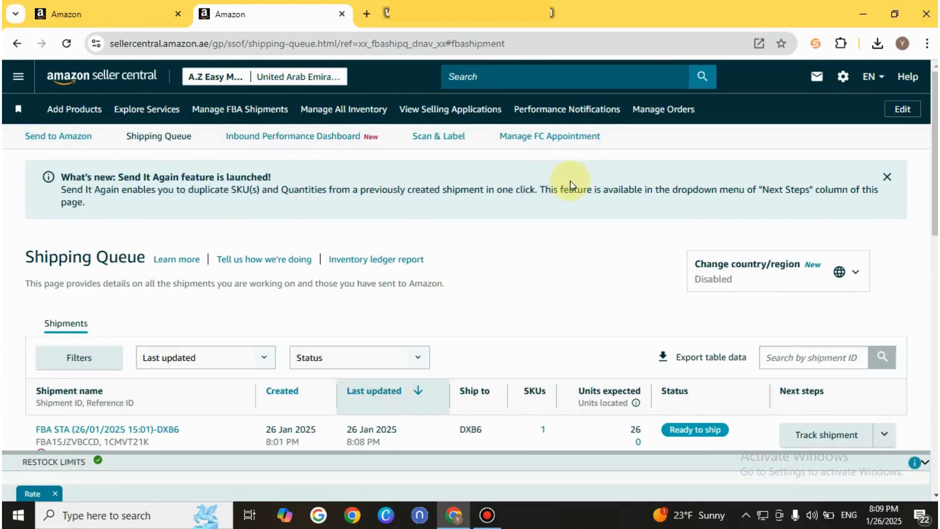
{"action": "left_click", "coordinate": [550, 141]}
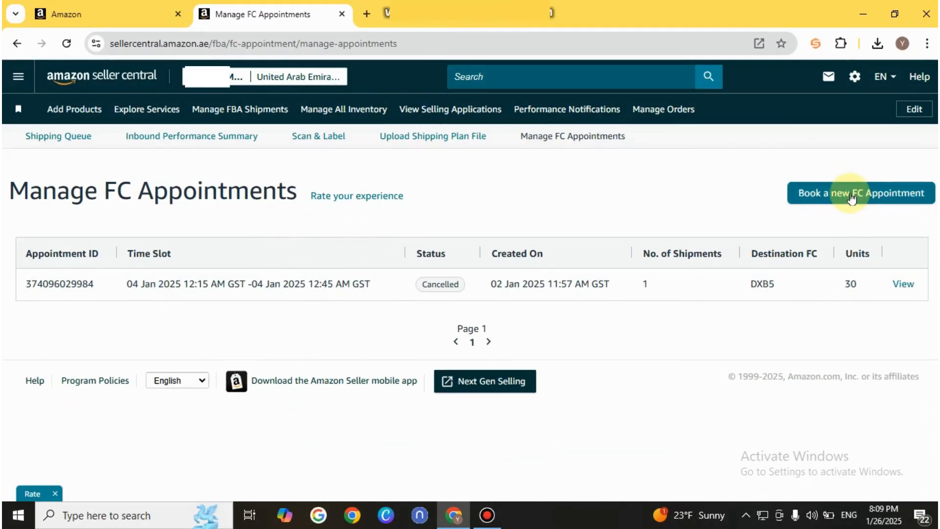
{"action": "left_click", "coordinate": [850, 193]}
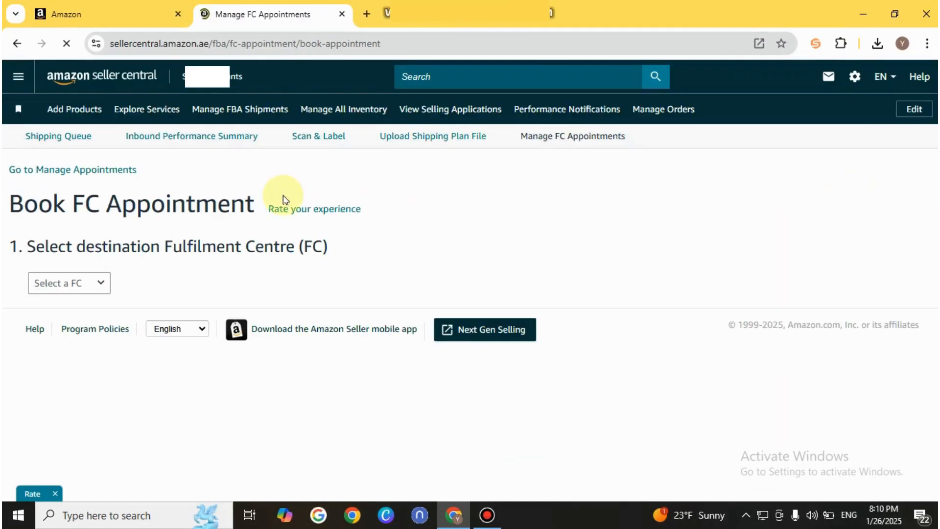
Choose DXB6 as the destination fulfilment centre, select its 26-unit shipment and check appointment availability
{"action": "left_click", "coordinate": [90, 289]}
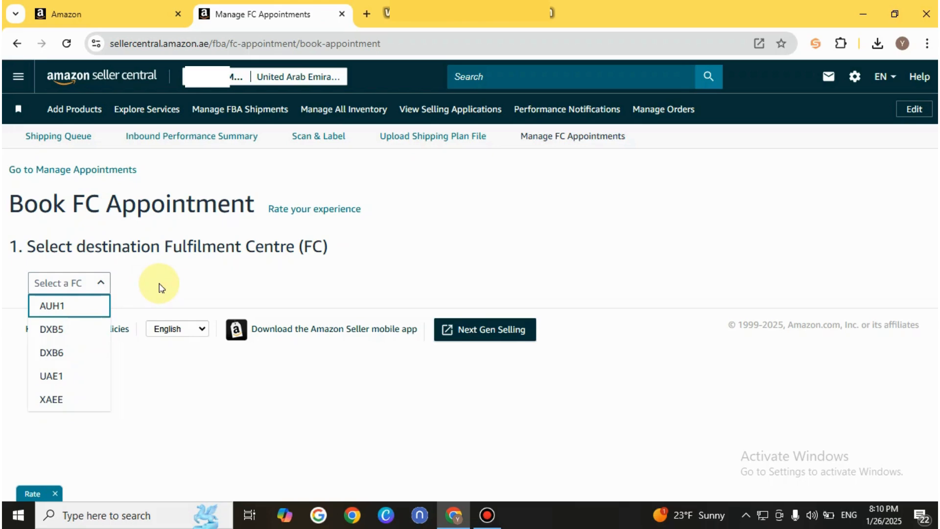
{"action": "left_click", "coordinate": [65, 353]}
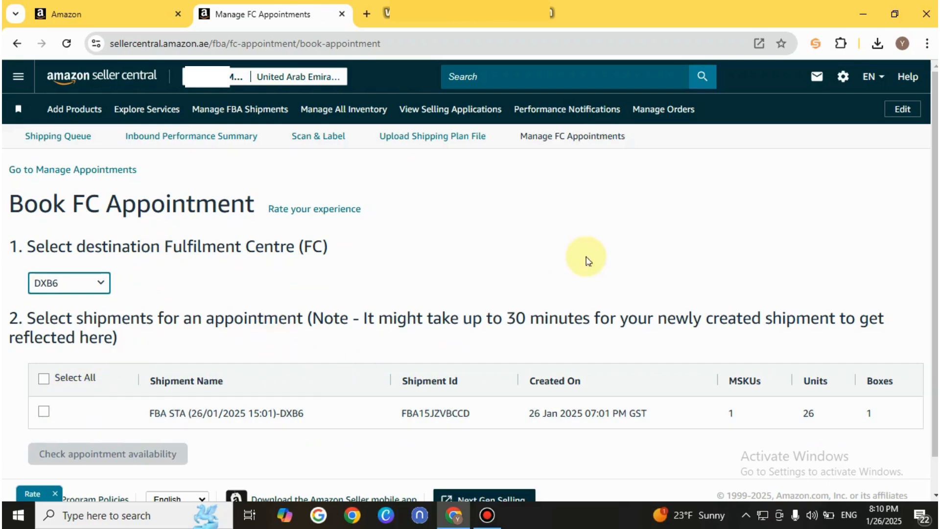
{"action": "scroll", "coordinate": [932, 215], "scroll_direction": "down", "scroll_amount": 1}
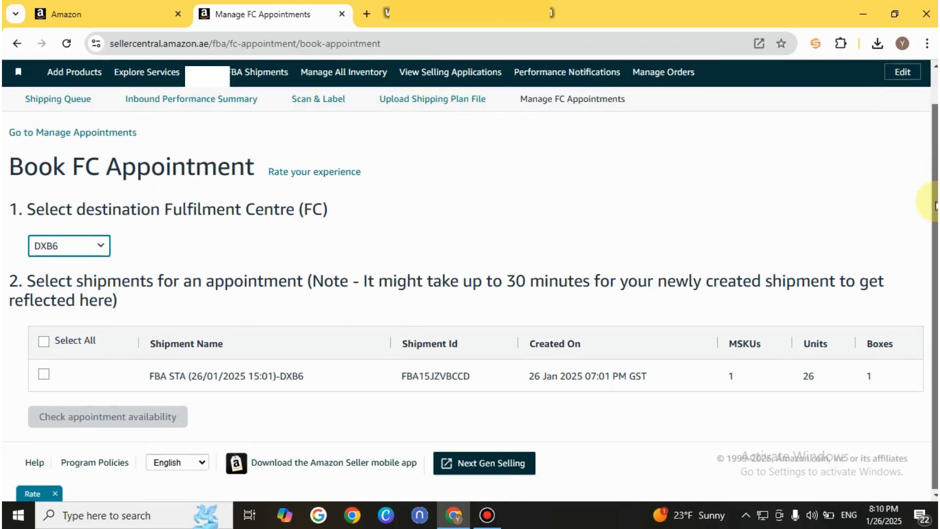
{"action": "scroll", "coordinate": [935, 210], "scroll_direction": "up", "scroll_amount": 1}
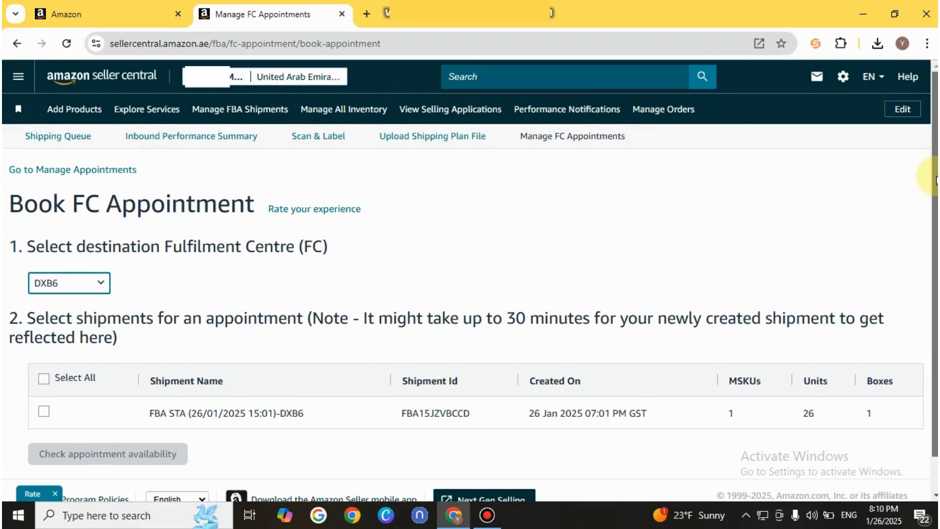
{"action": "scroll", "coordinate": [935, 174], "scroll_direction": "down", "scroll_amount": 1}
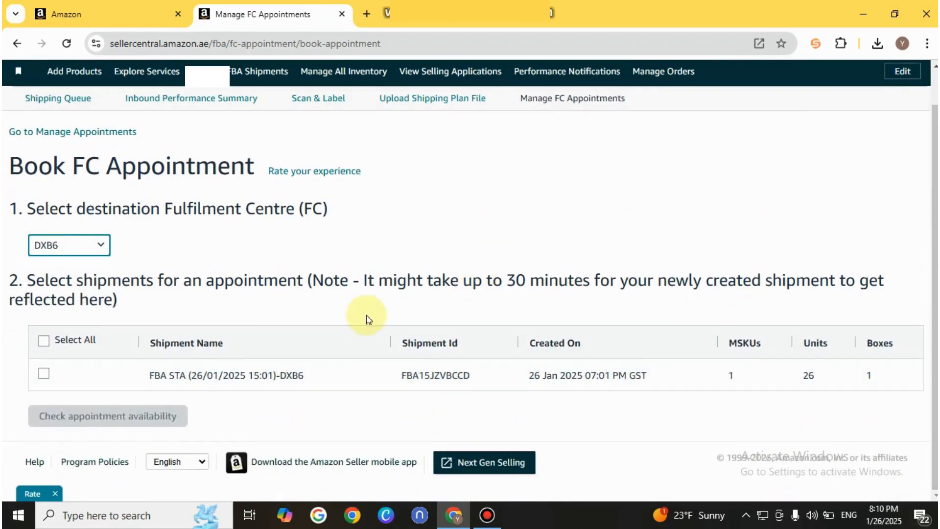
{"action": "left_click", "coordinate": [44, 374]}
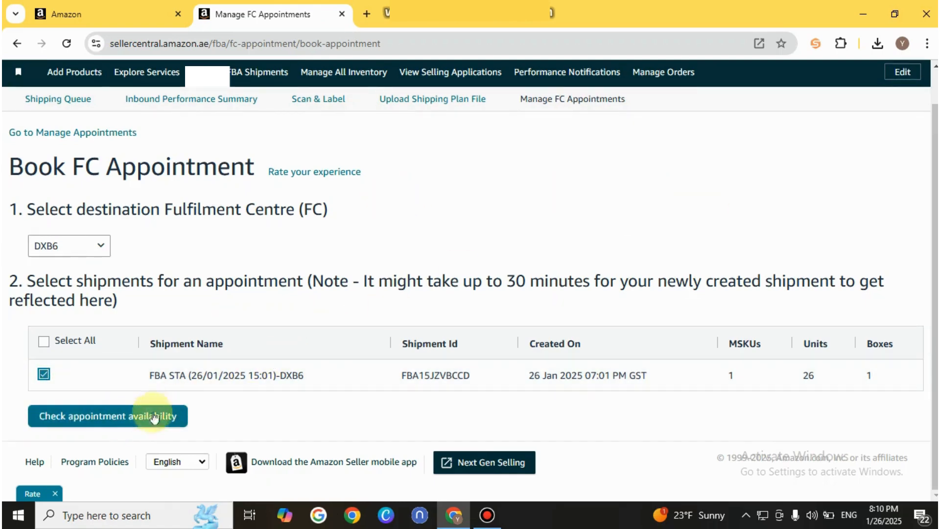
{"action": "left_click", "coordinate": [137, 424]}
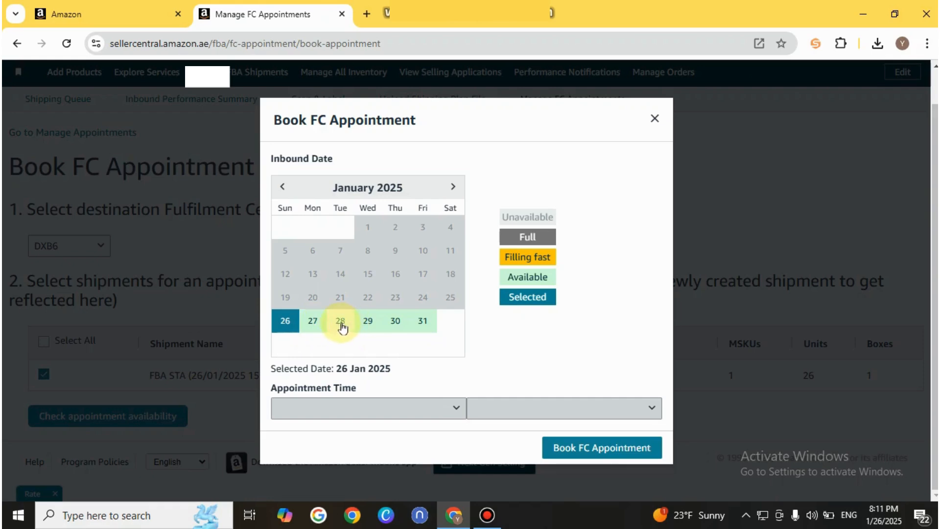
Book the FC appointment for 27 January 2025, Morning (8 AM to 12 PM), in the 08:45 AM - 09:15 AM GST slot
{"action": "left_click", "coordinate": [317, 332]}
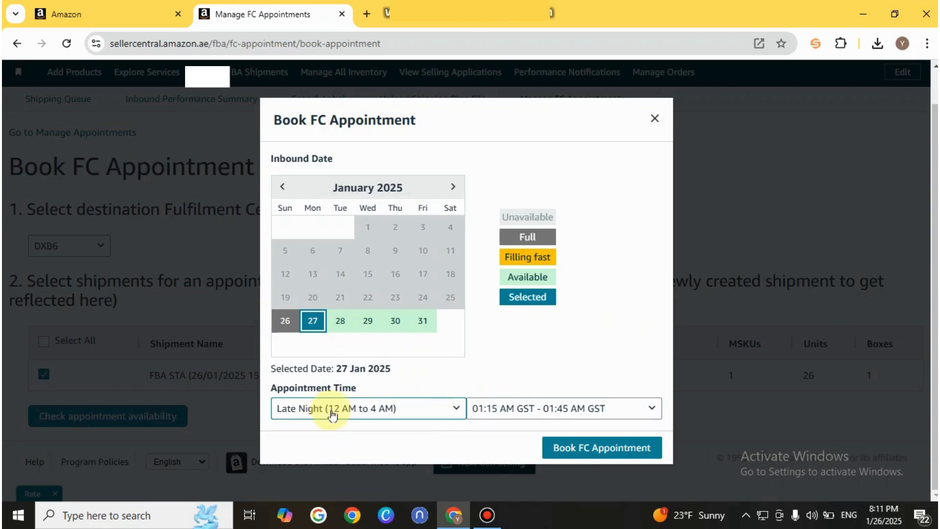
{"action": "left_click", "coordinate": [457, 409]}
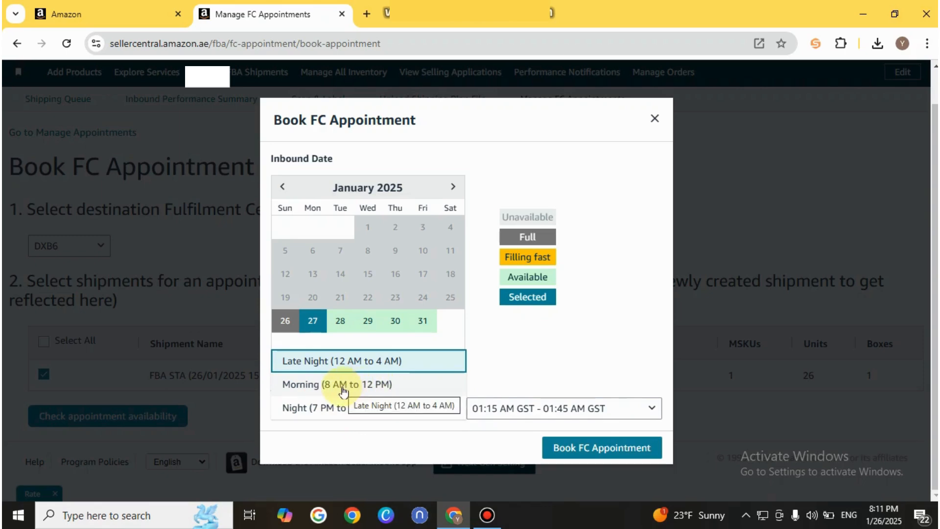
{"action": "left_click", "coordinate": [371, 384]}
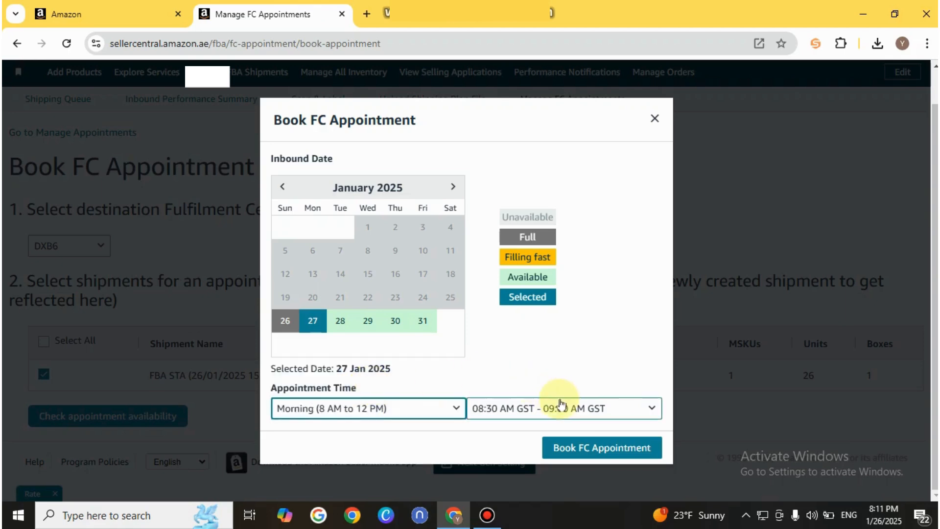
{"action": "left_click", "coordinate": [608, 413]}
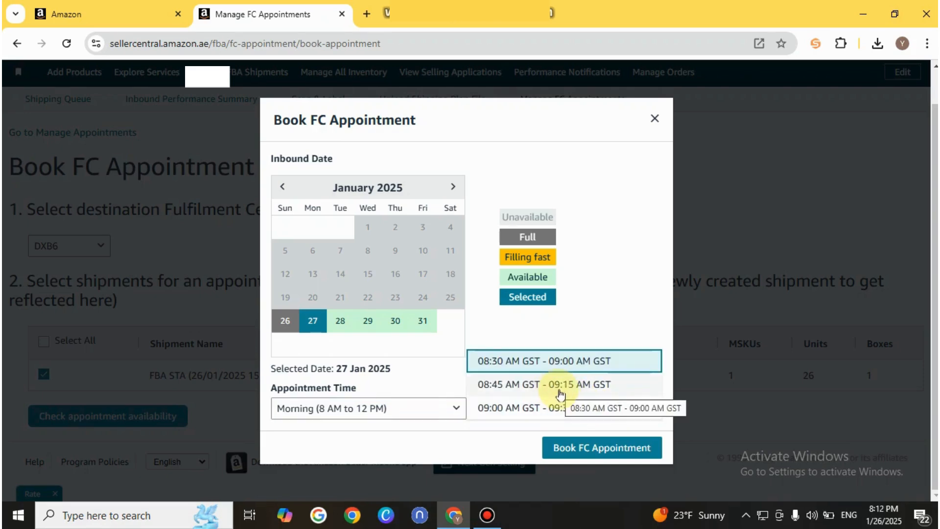
{"action": "left_click", "coordinate": [593, 385]}
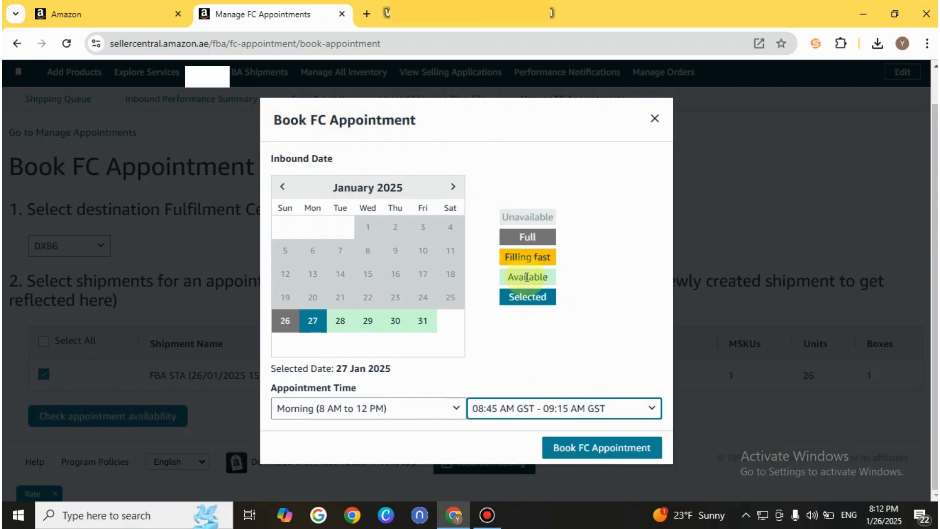
{"action": "left_click", "coordinate": [590, 453]}
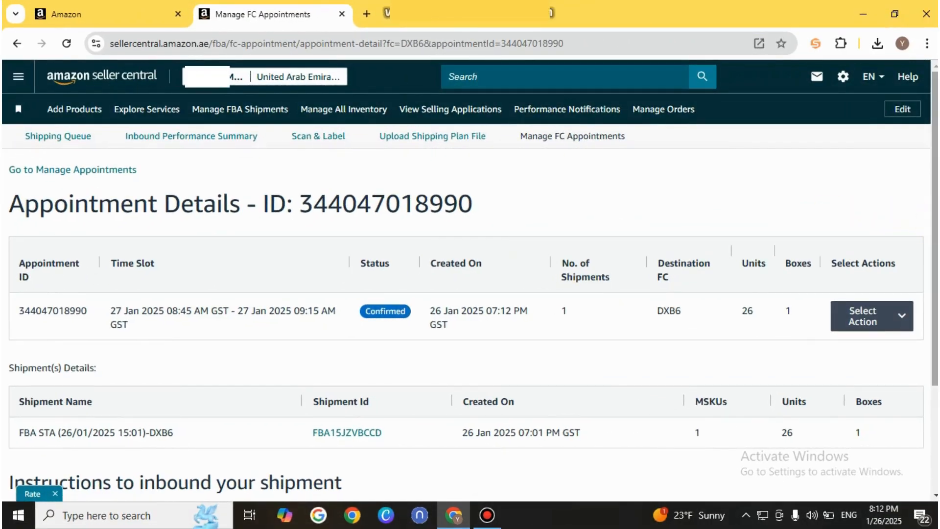
Review the appointment details and request its cancellation with the reason "Appointment requested by mistake"
{"action": "left_click_drag", "start_coordinate": [935, 202], "coordinate": [934, 303]}
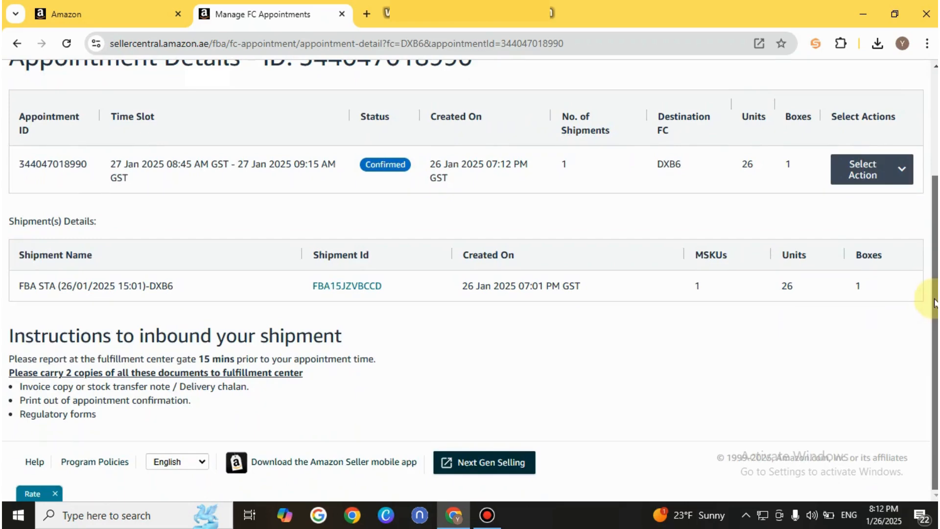
{"action": "left_click_drag", "start_coordinate": [935, 301], "coordinate": [936, 196]}
{"action": "left_click", "coordinate": [902, 308]}
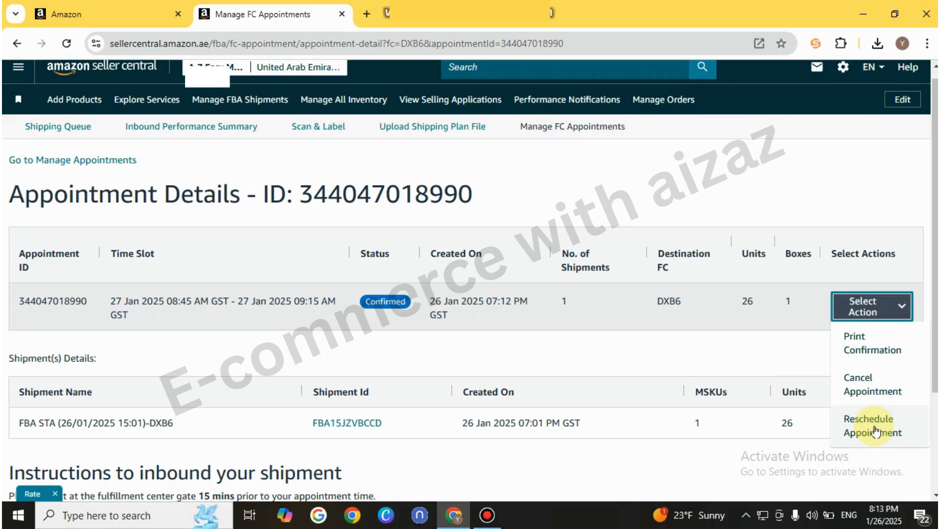
{"action": "left_click", "coordinate": [875, 390]}
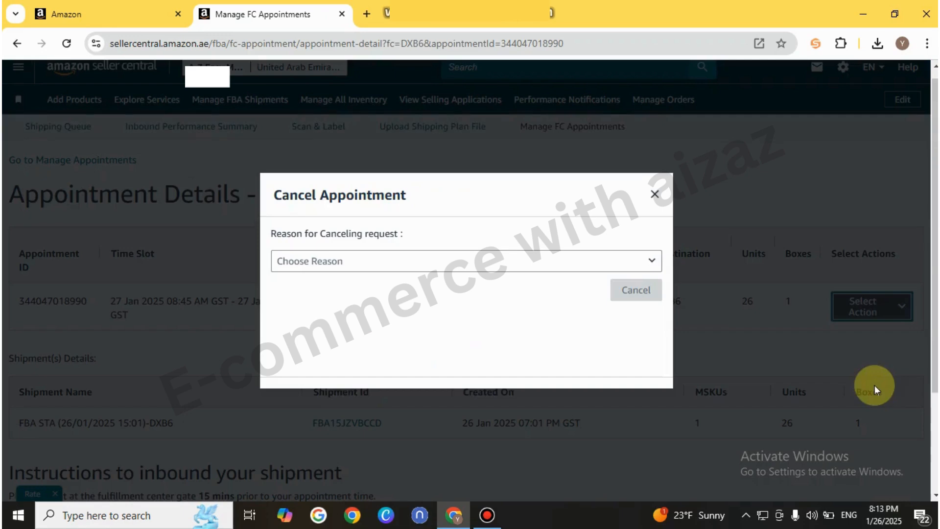
{"action": "left_click", "coordinate": [653, 267]}
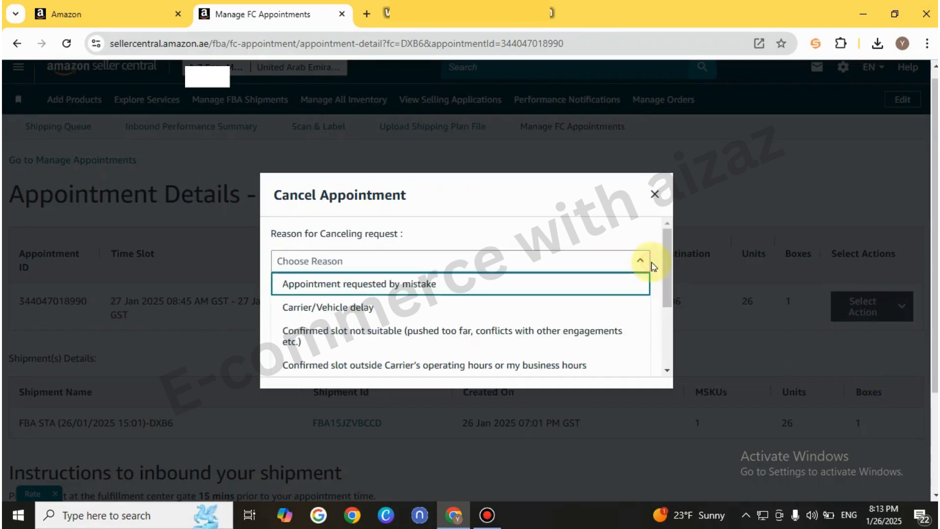
{"action": "left_click", "coordinate": [391, 289]}
{"action": "left_click", "coordinate": [612, 290]}
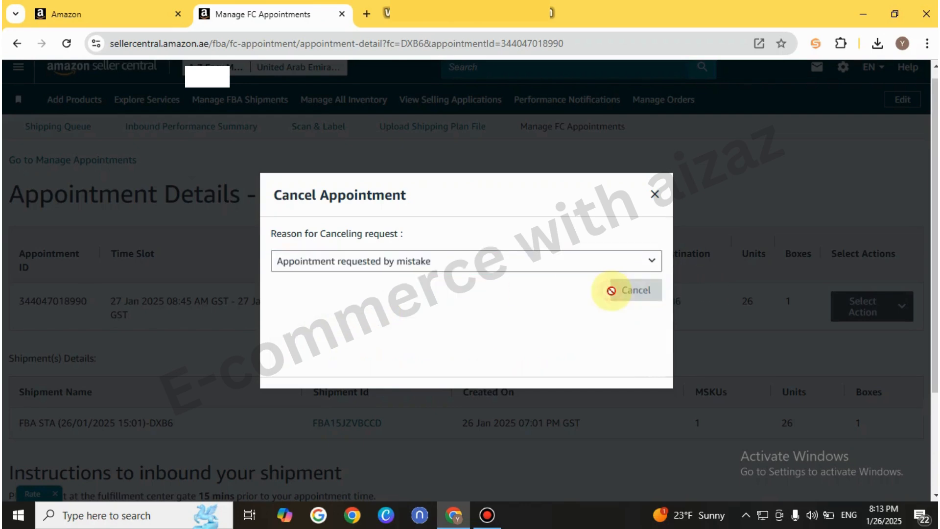